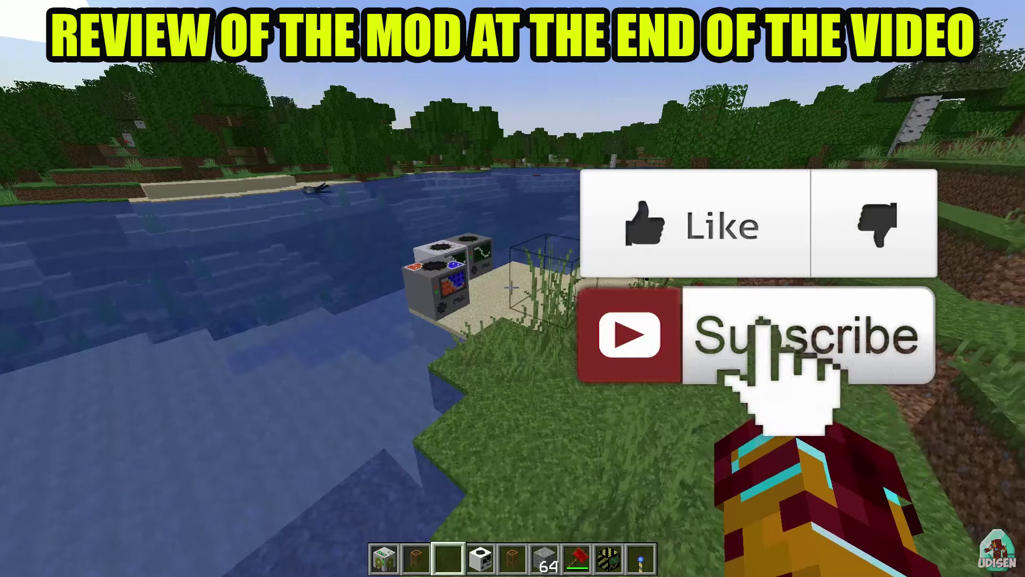
Step: Walk to the lakeside machines and screenshot the EnhancedQuarries items in the creative inventory
{"action": "key", "text": "w"}
{"action": "key", "text": "s"}
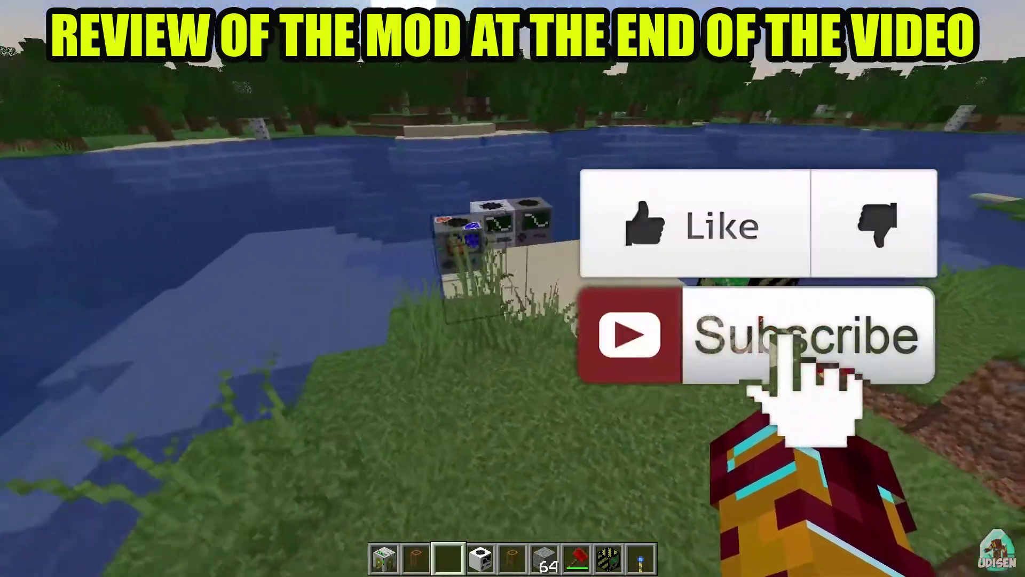
{"action": "key", "text": "w"}
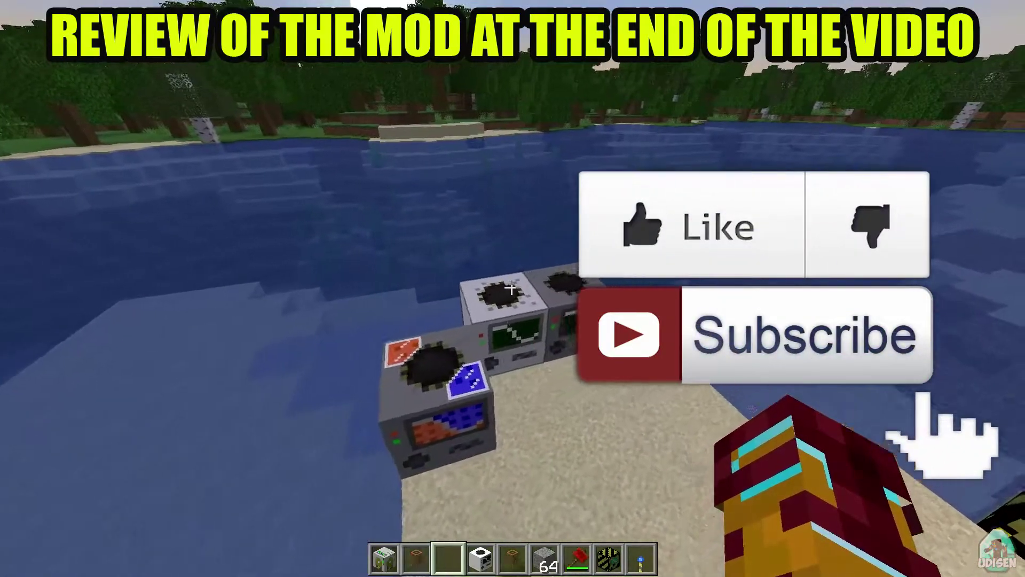
{"action": "key", "text": "e"}
{"action": "left_click", "coordinate": [568, 172]}
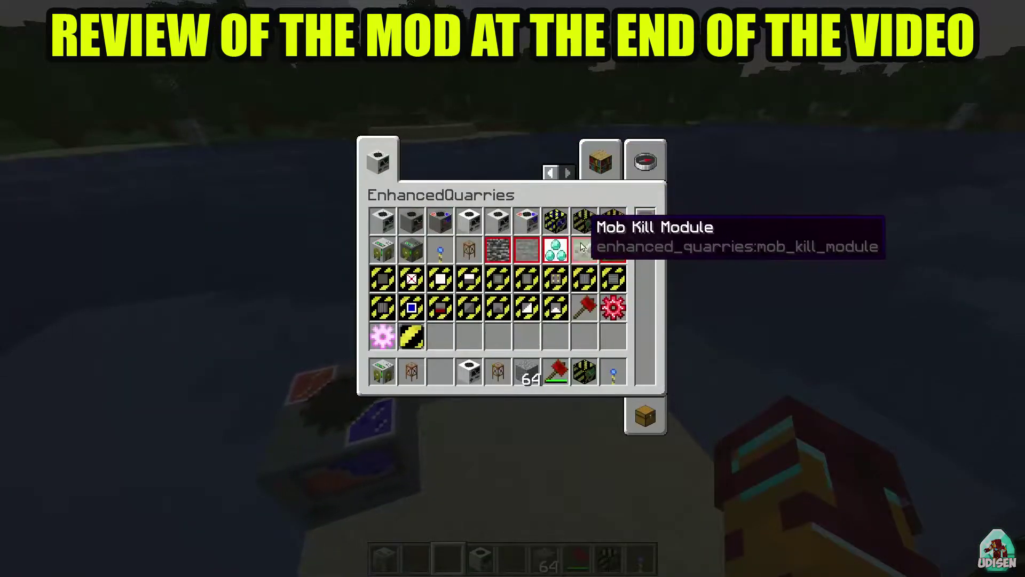
{"action": "key", "text": "F2"}
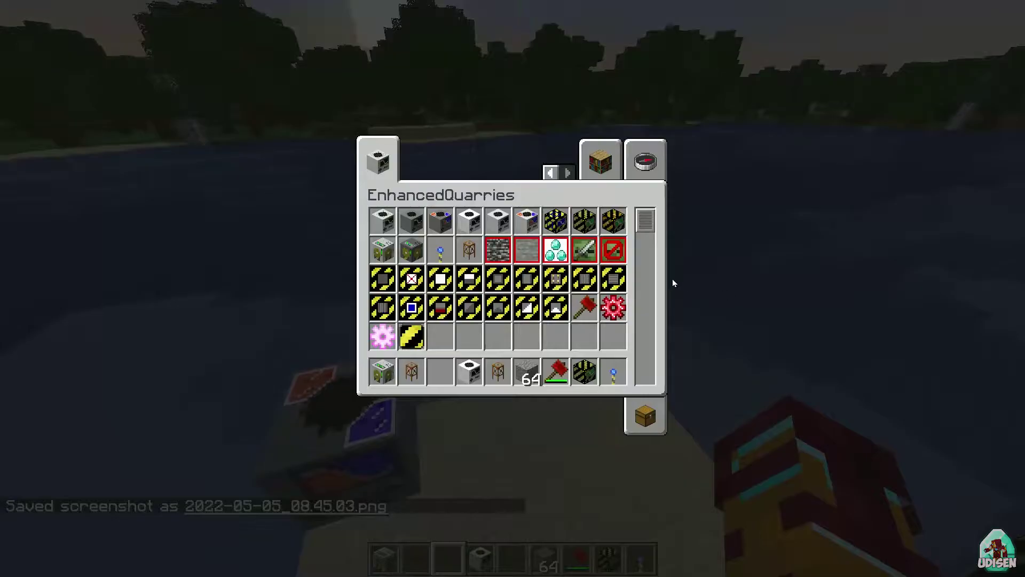
{"action": "key", "text": "e"}
{"action": "key", "text": "s"}
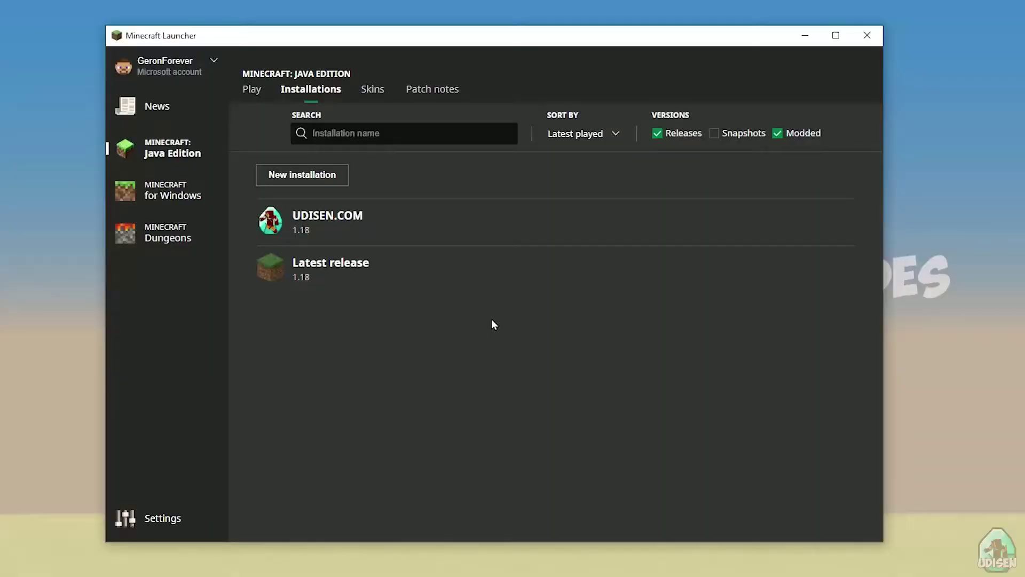
Step: Browse the launcher's Windows and news pages, then start and cancel a new Java installation
{"action": "left_click", "coordinate": [178, 202]}
{"action": "left_click", "coordinate": [157, 106]}
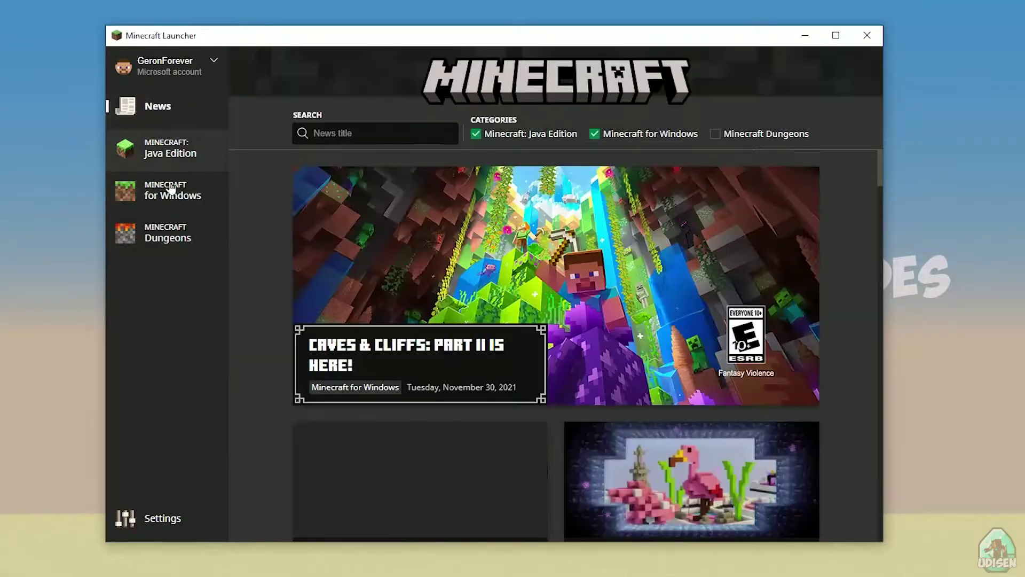
{"action": "left_click", "coordinate": [188, 153]}
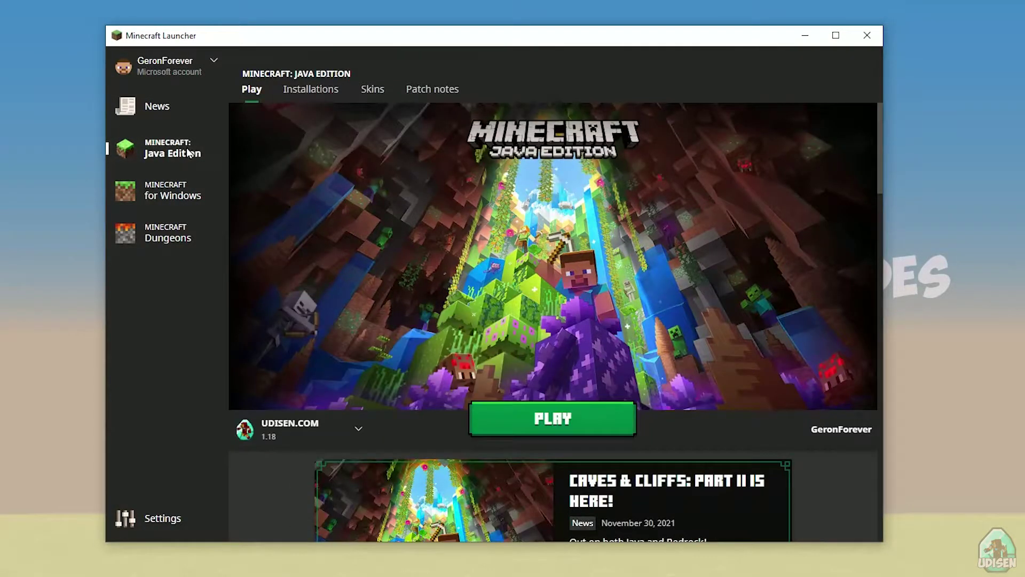
{"action": "left_click", "coordinate": [323, 91]}
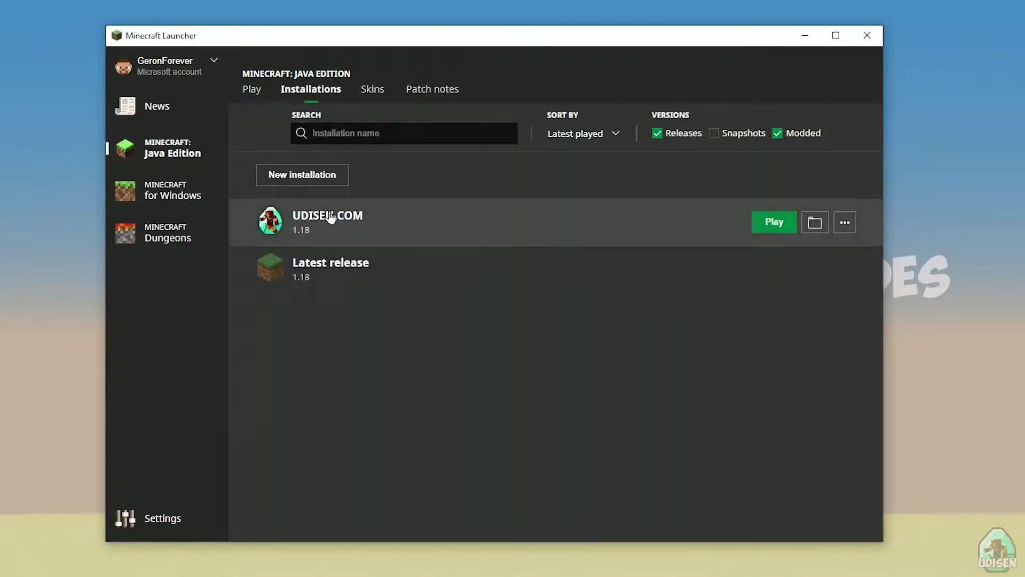
{"action": "left_click", "coordinate": [297, 177]}
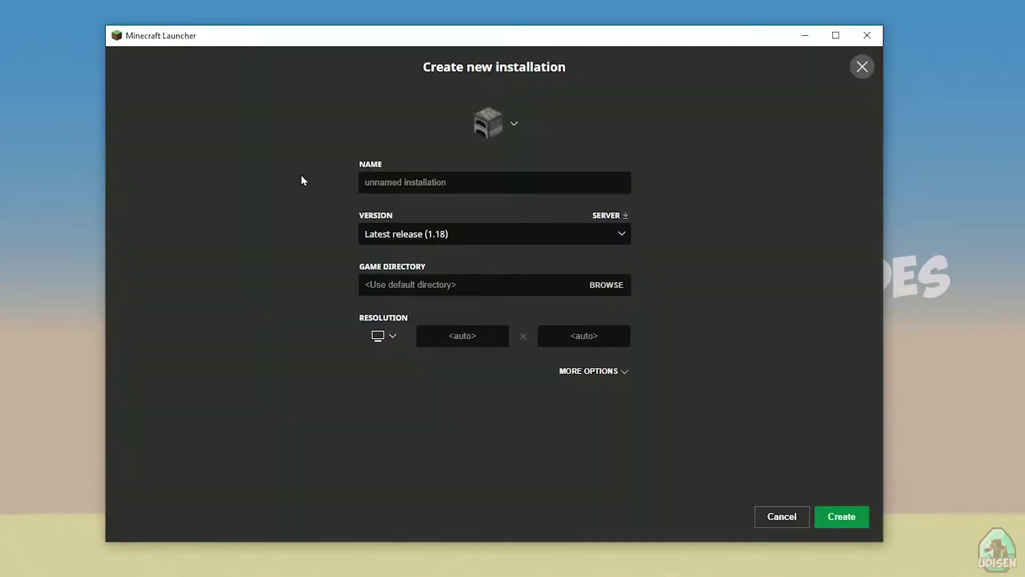
{"action": "left_click", "coordinate": [406, 180]}
{"action": "type", "text": "jnghnmghngnhgn"}
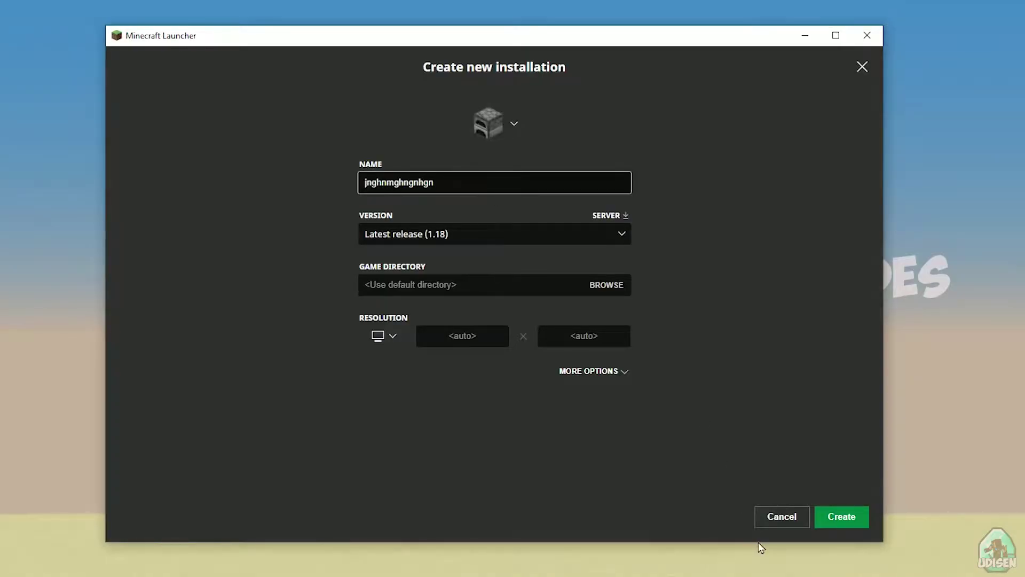
{"action": "left_click", "coordinate": [782, 517]}
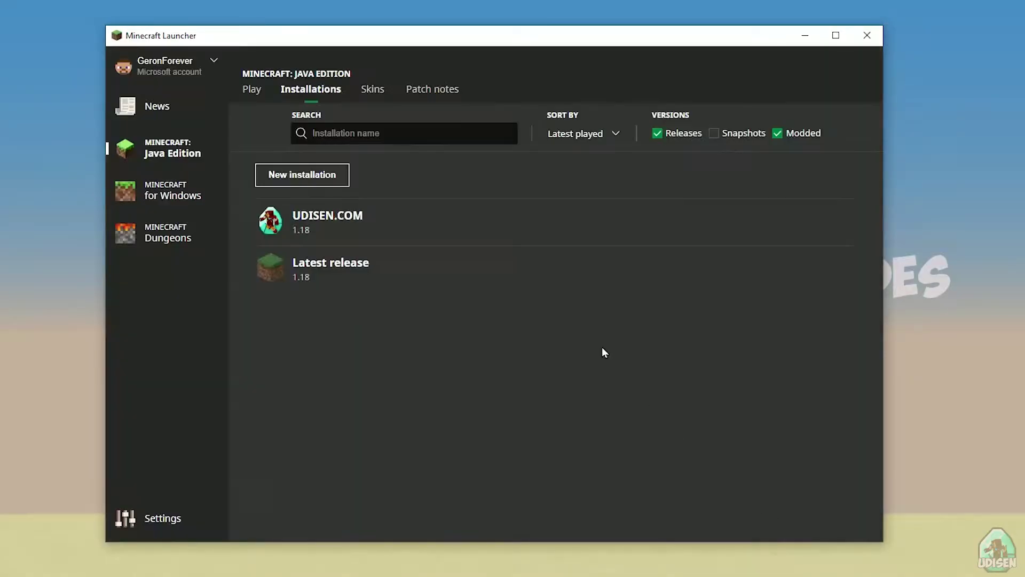
Step: In UDISEN.COM's settings, try versions 1.16.5-forge-36.2.8 and 1.18_experimental-snapshot-4
{"action": "left_click", "coordinate": [372, 222]}
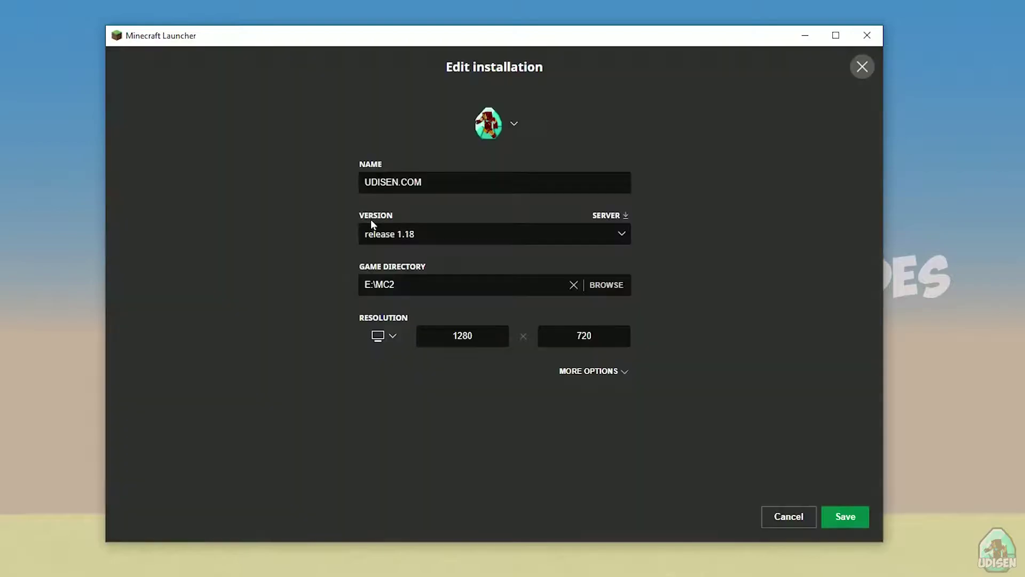
{"action": "left_click", "coordinate": [427, 233]}
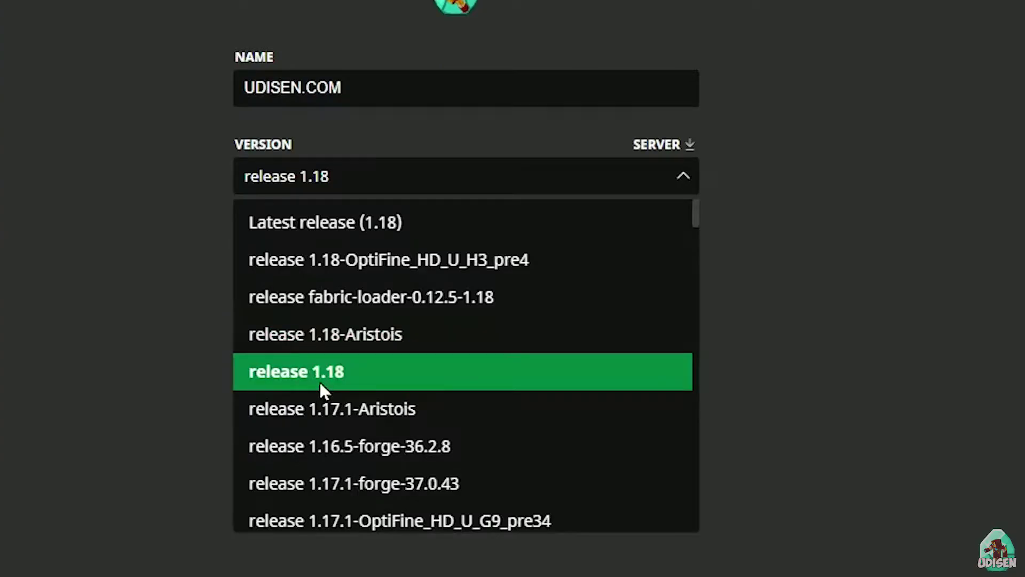
{"action": "left_click", "coordinate": [409, 350]}
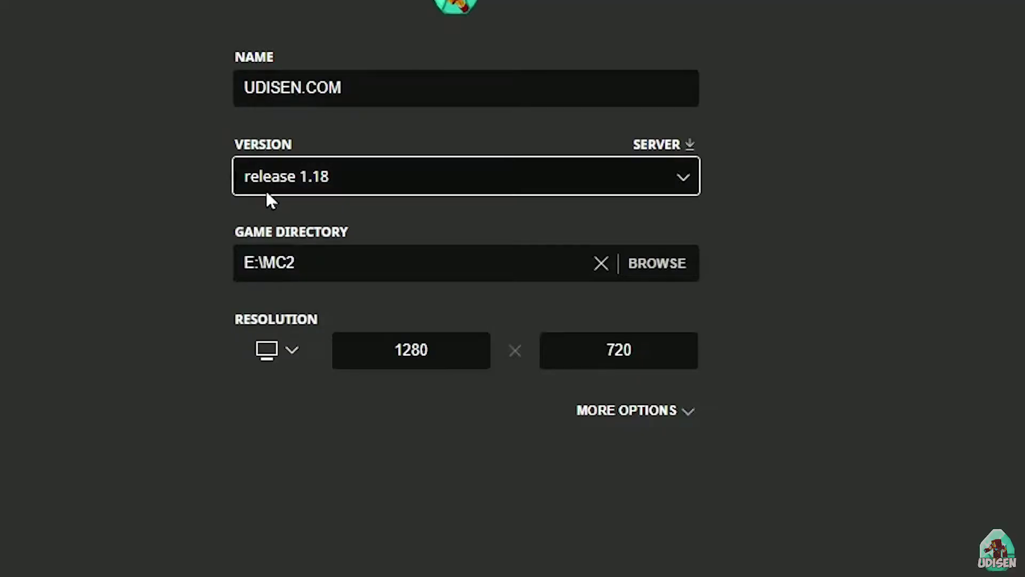
{"action": "left_click", "coordinate": [333, 191]}
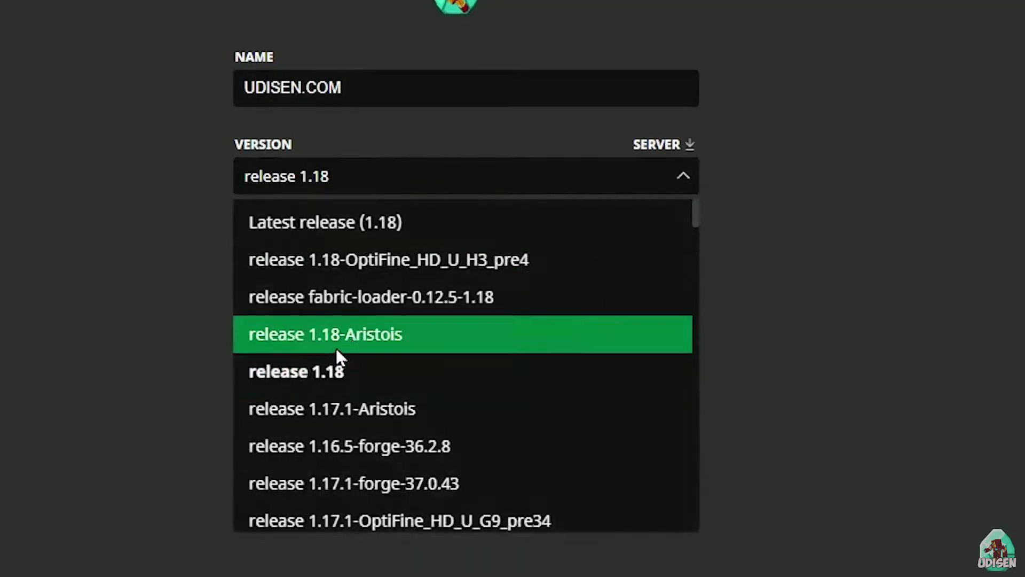
{"action": "scroll", "coordinate": [443, 304], "scroll_direction": "down", "scroll_amount": 3}
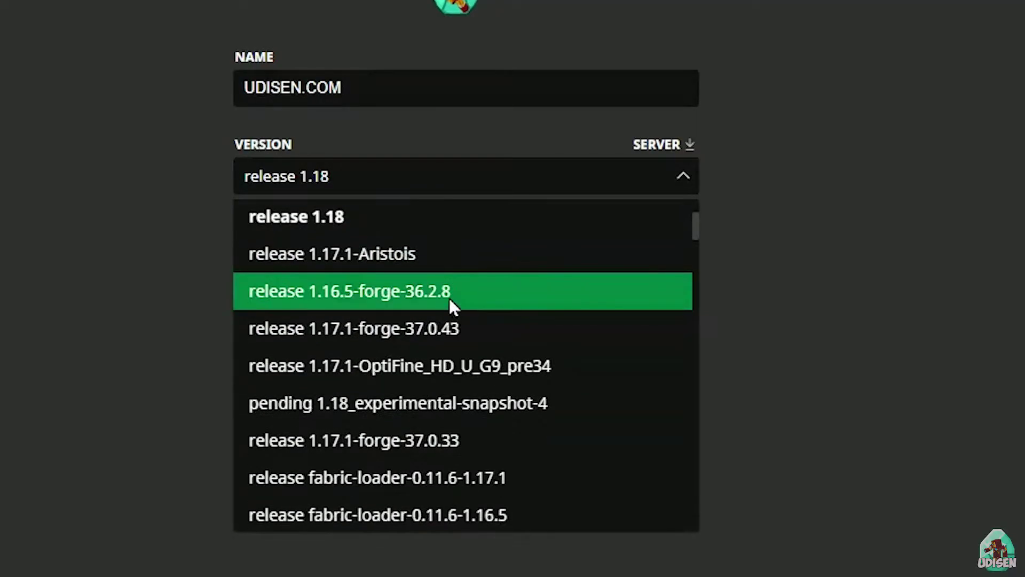
{"action": "left_click", "coordinate": [444, 297]}
{"action": "left_click", "coordinate": [412, 189]}
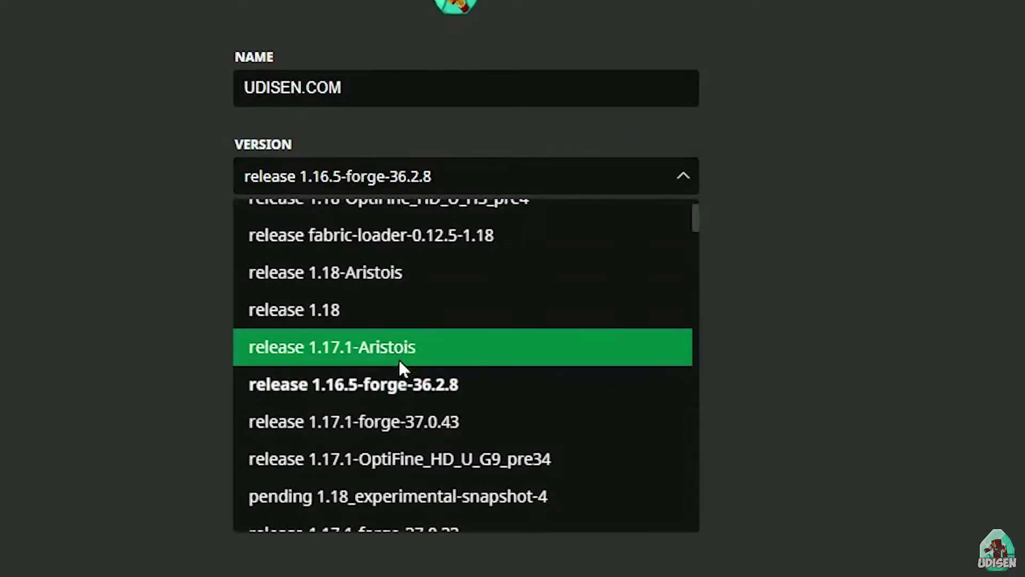
{"action": "scroll", "coordinate": [395, 353], "scroll_direction": "down", "scroll_amount": 3}
{"action": "scroll", "coordinate": [412, 336], "scroll_direction": "up", "scroll_amount": 3}
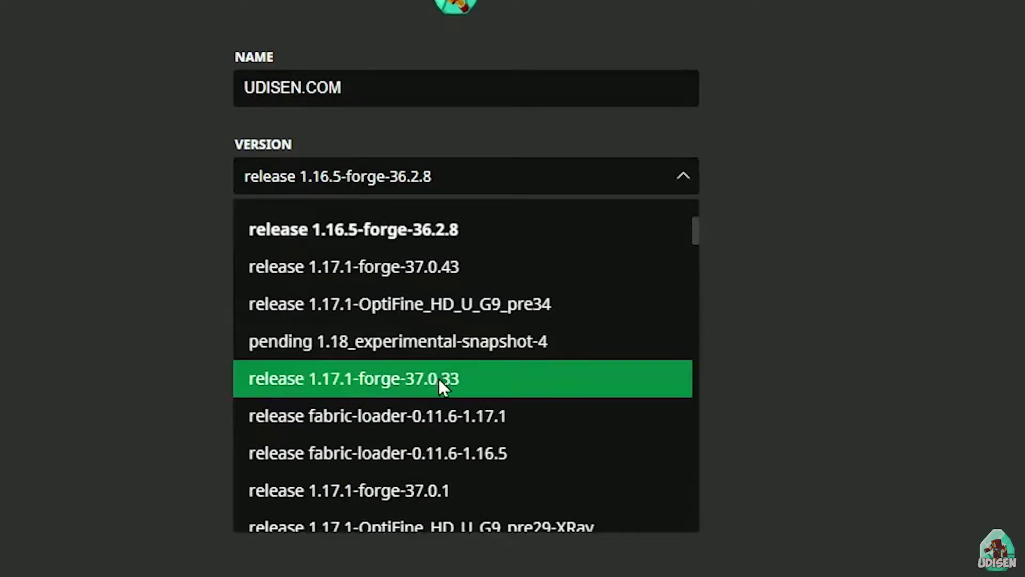
{"action": "left_click", "coordinate": [424, 350]}
Step: Set UDISEN.COM back to release 1.18, save it, and launch the game
{"action": "left_click", "coordinate": [522, 178]}
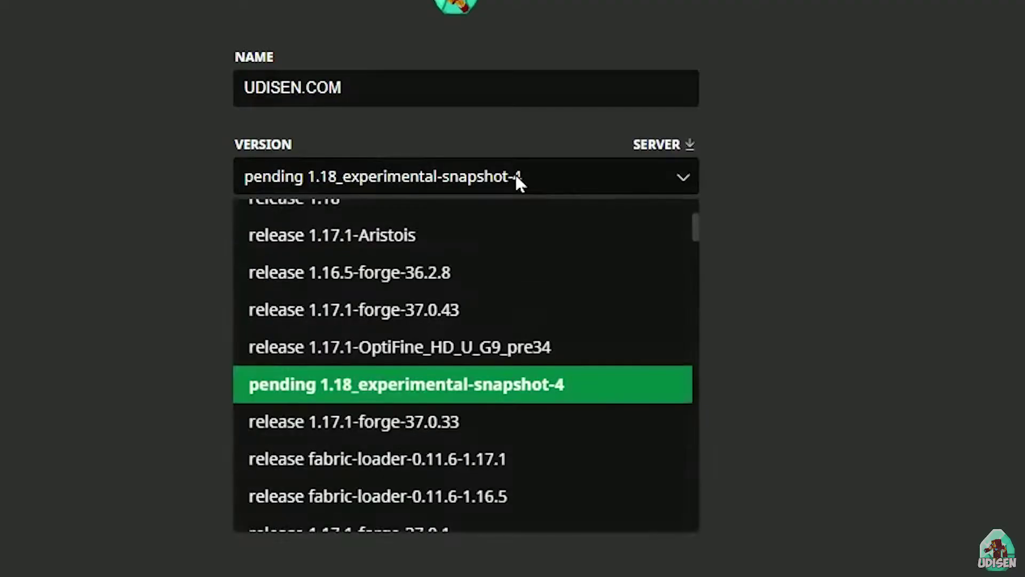
{"action": "scroll", "coordinate": [480, 293], "scroll_direction": "up", "scroll_amount": 3}
{"action": "left_click", "coordinate": [446, 345]}
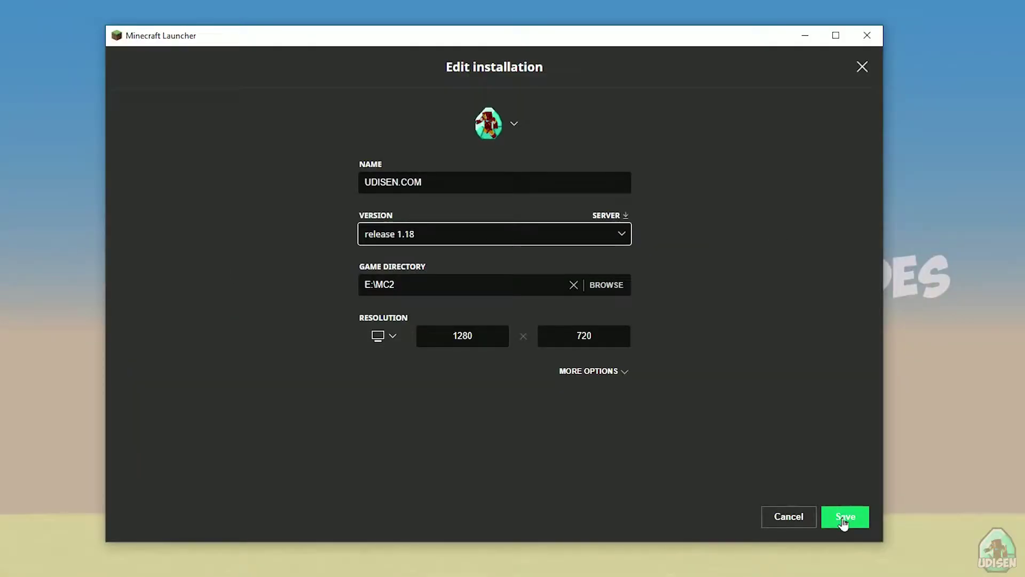
{"action": "left_click", "coordinate": [843, 520]}
{"action": "left_click", "coordinate": [769, 228]}
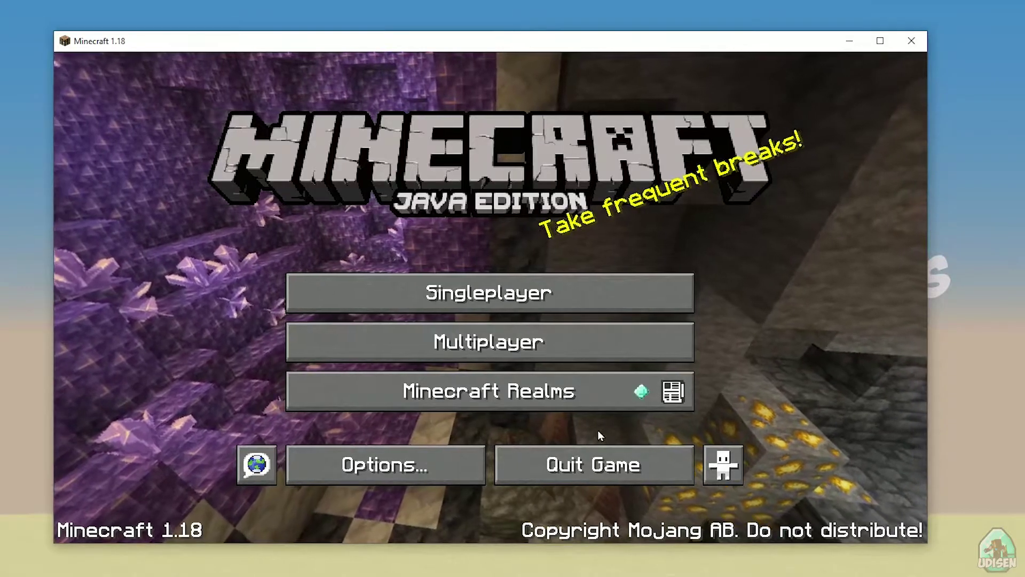
Step: Quit Minecraft with Quit Game on its title screen
{"action": "left_click", "coordinate": [606, 451]}
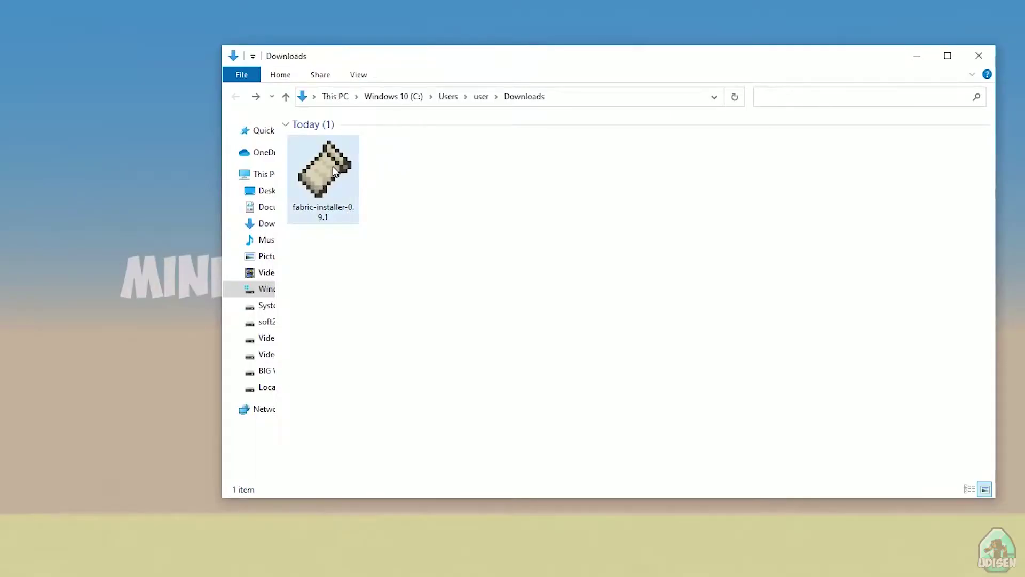
Step: Run fabric-installer-0.9.1, keep Minecraft 1.18, and glance at the Server options
{"action": "double_click", "coordinate": [334, 171]}
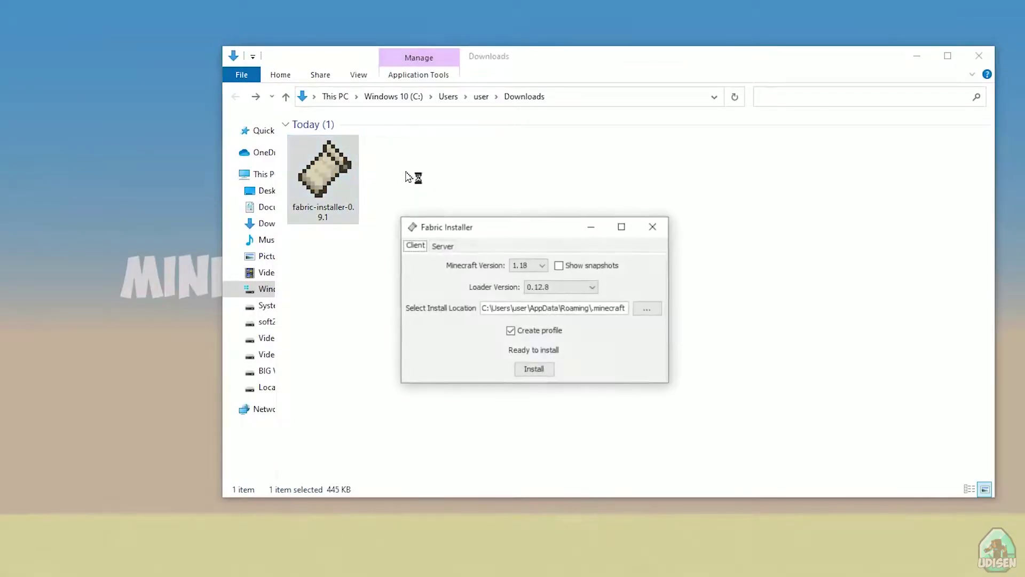
{"action": "left_click_drag", "start_coordinate": [519, 224], "coordinate": [559, 181]}
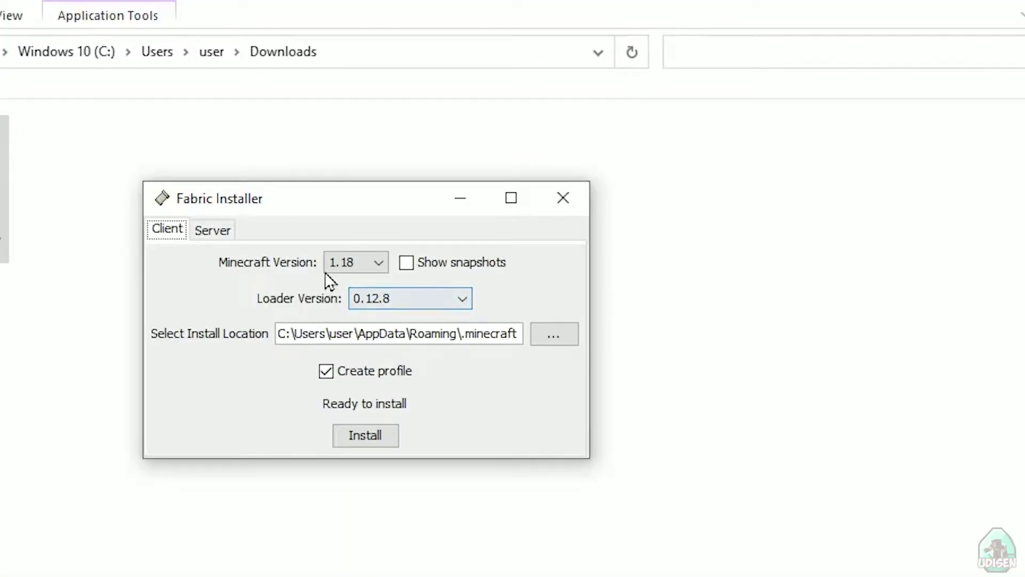
{"action": "left_click", "coordinate": [561, 222]}
{"action": "left_click", "coordinate": [343, 262]}
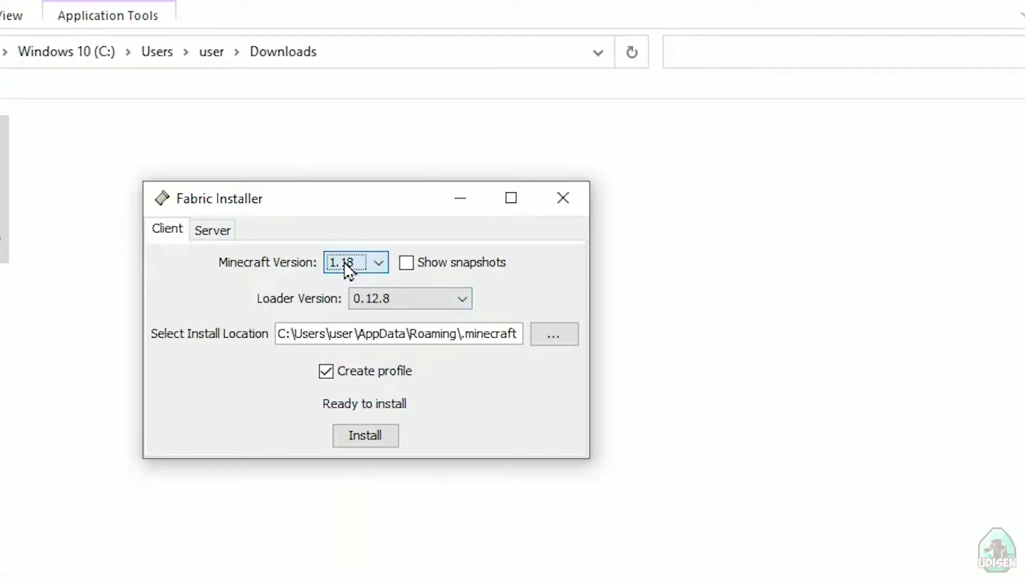
{"action": "left_click", "coordinate": [203, 231]}
{"action": "left_click", "coordinate": [179, 229]}
{"action": "left_click", "coordinate": [215, 231]}
{"action": "left_click", "coordinate": [178, 232]}
Step: Check the loader list for 0.12.8 and confirm Minecraft version 1.18 for the client install
{"action": "left_click", "coordinate": [380, 299]}
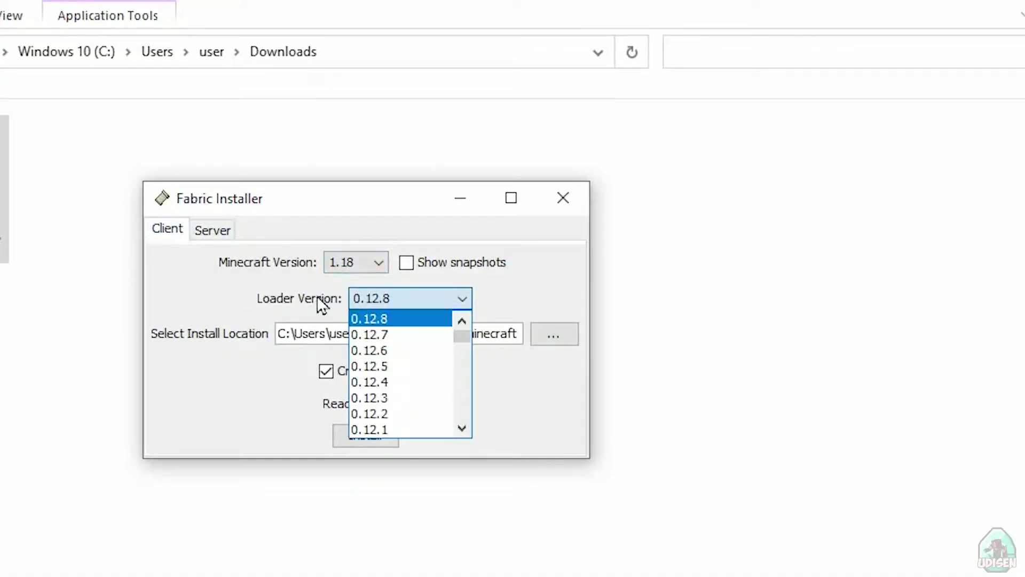
{"action": "left_click", "coordinate": [271, 297]}
{"action": "left_click", "coordinate": [357, 264]}
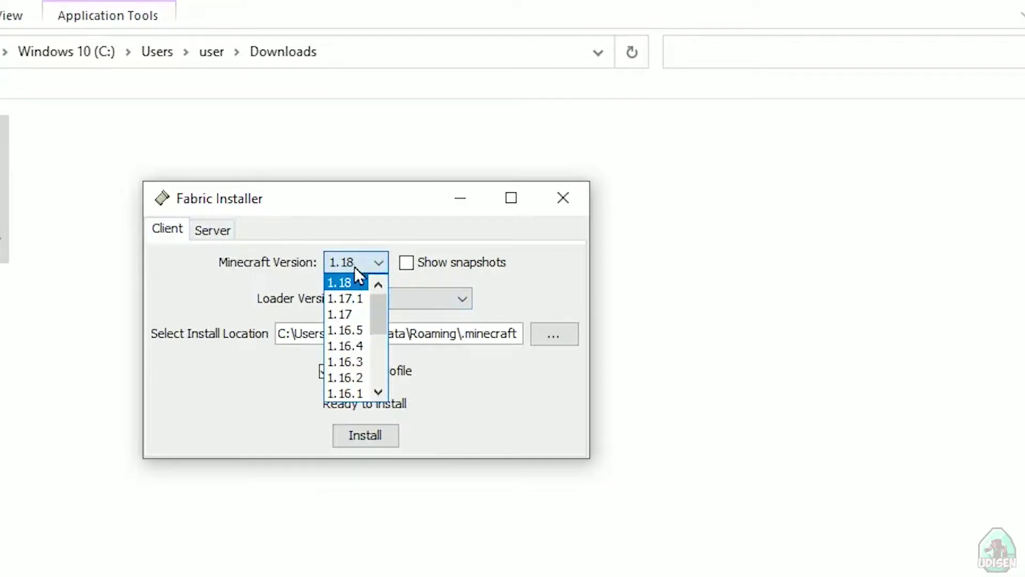
{"action": "left_click", "coordinate": [348, 288]}
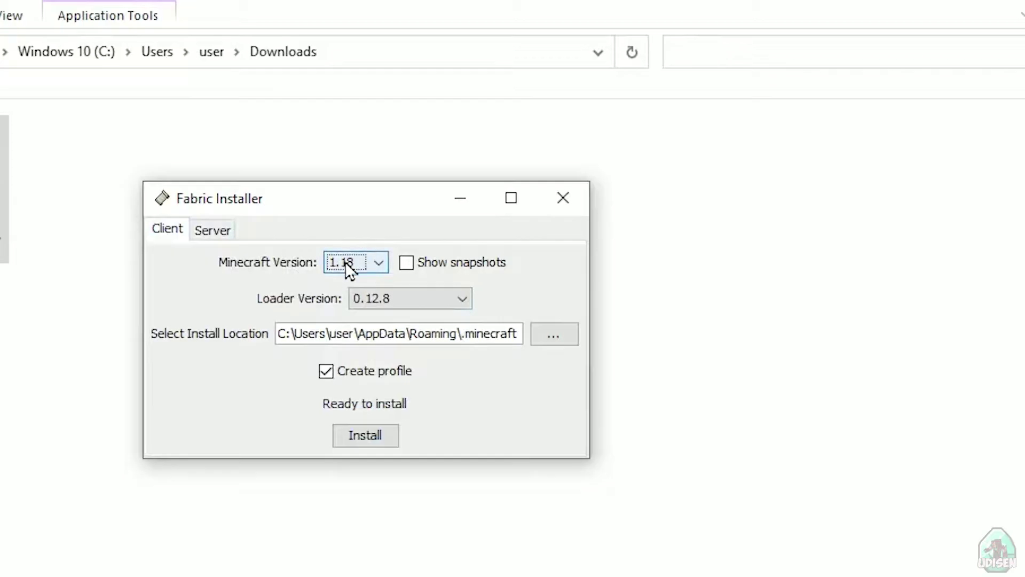
{"action": "left_click", "coordinate": [345, 263]}
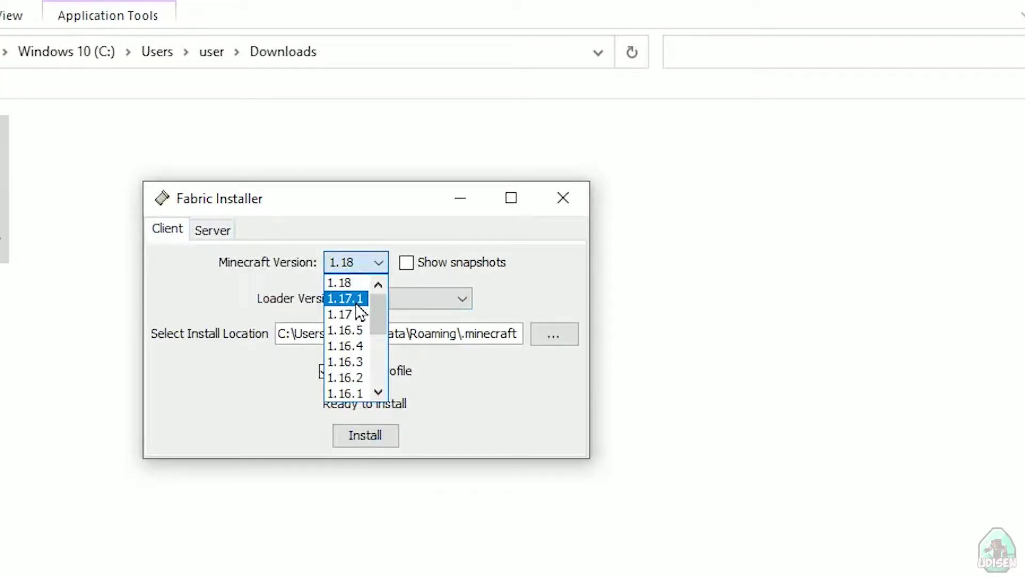
{"action": "scroll", "coordinate": [360, 347], "scroll_direction": "down", "scroll_amount": 3}
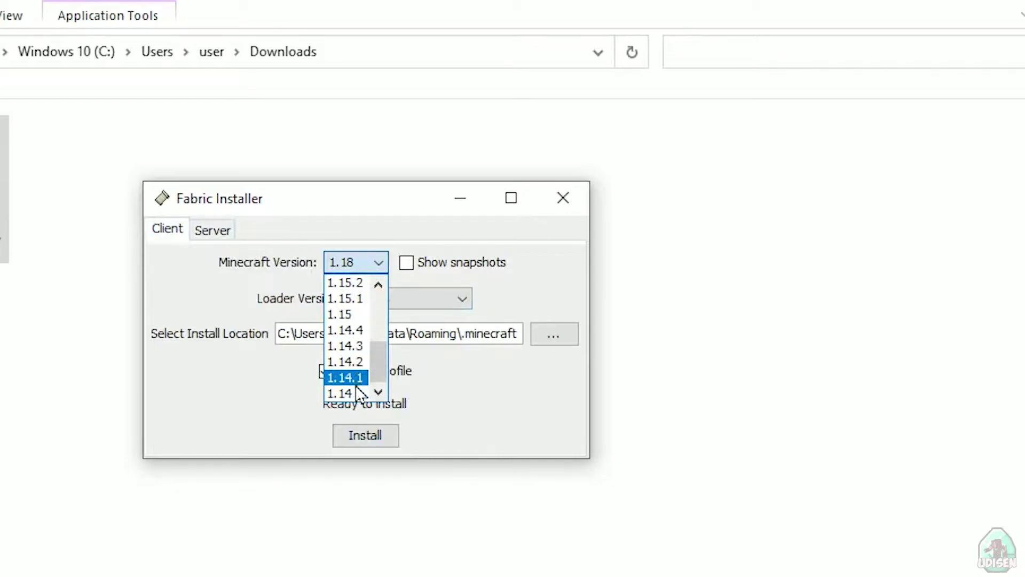
{"action": "scroll", "coordinate": [363, 307], "scroll_direction": "up", "scroll_amount": 1}
{"action": "scroll", "coordinate": [362, 305], "scroll_direction": "up", "scroll_amount": 2}
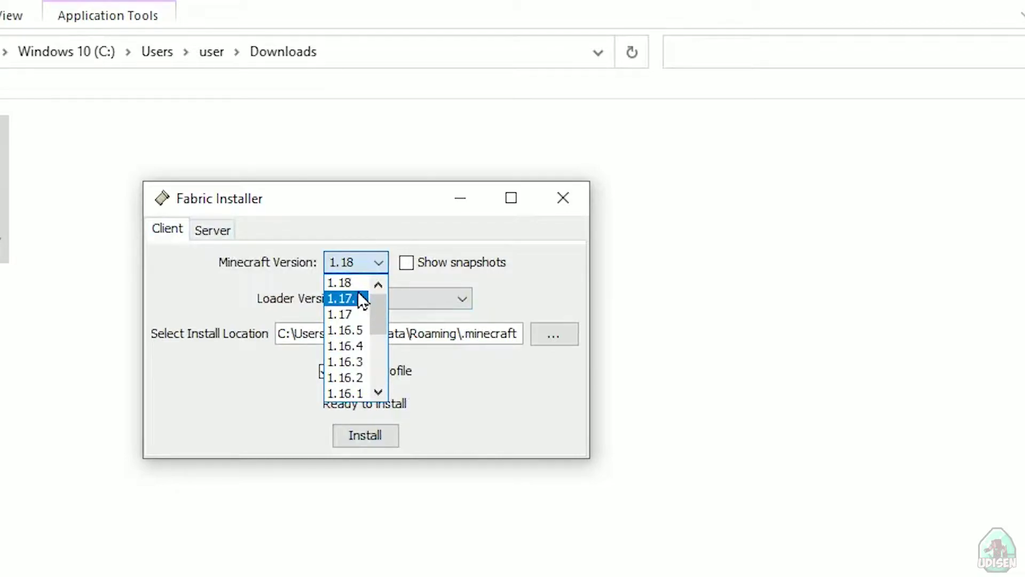
{"action": "left_click", "coordinate": [357, 288]}
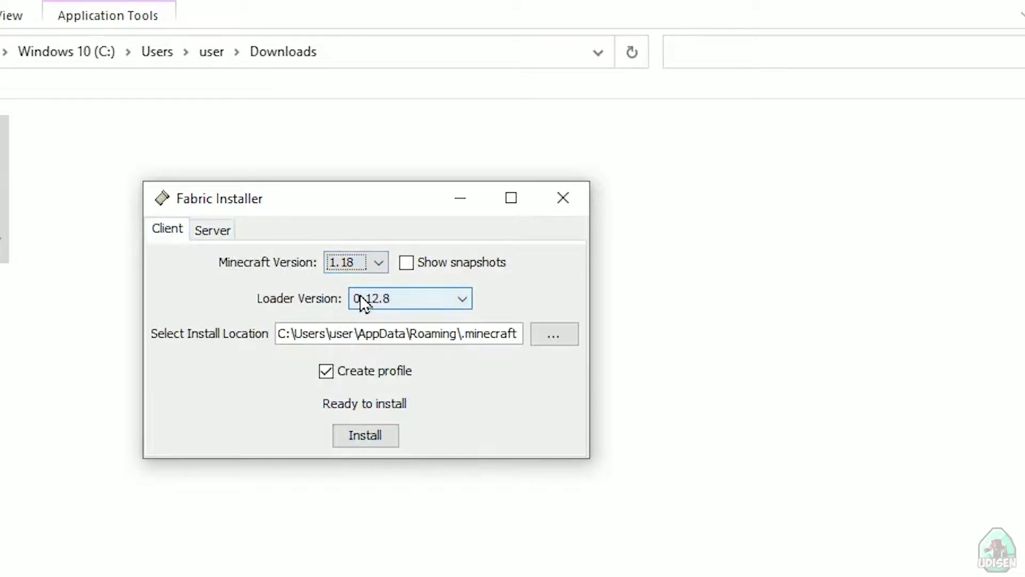
Step: Install Fabric Loader 0.12.8 for 1.18, dismiss the success message, and close the installer
{"action": "left_click", "coordinate": [357, 441]}
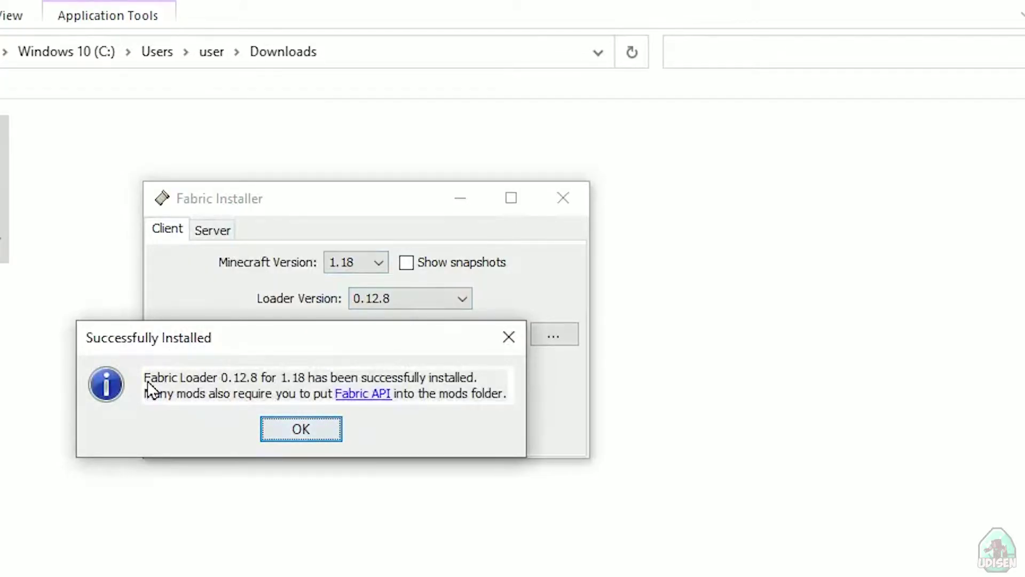
{"action": "left_click", "coordinate": [295, 427]}
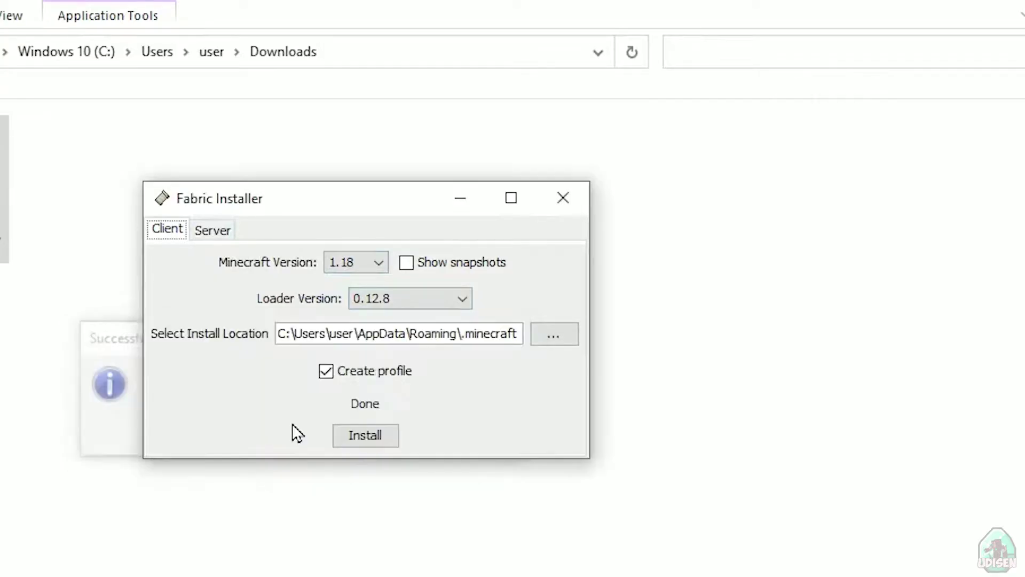
{"action": "left_click", "coordinate": [569, 203]}
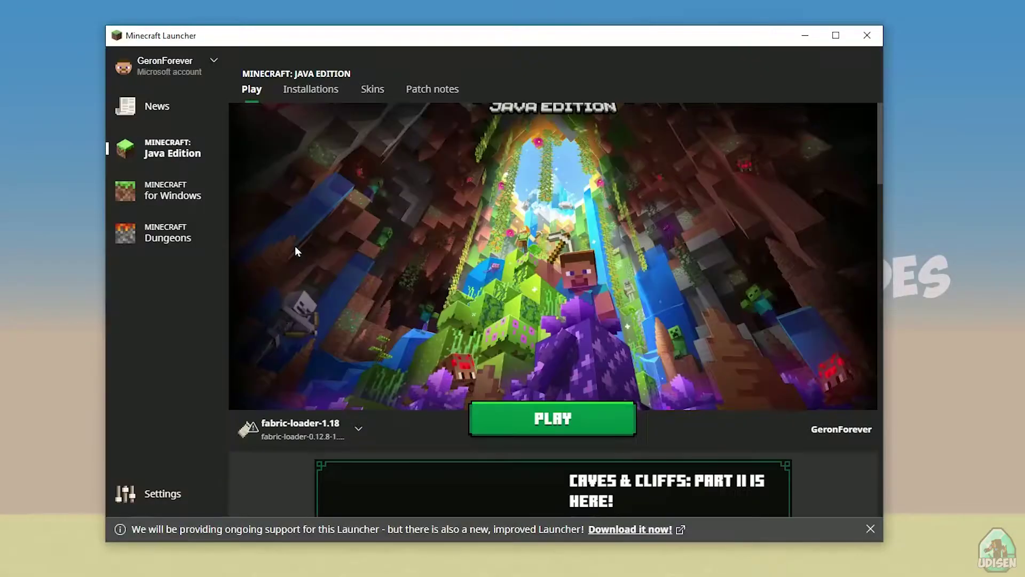
Step: Set fabric-loader-1.18's resolution to 1280 × 720 and save the installation
{"action": "left_click", "coordinate": [311, 89]}
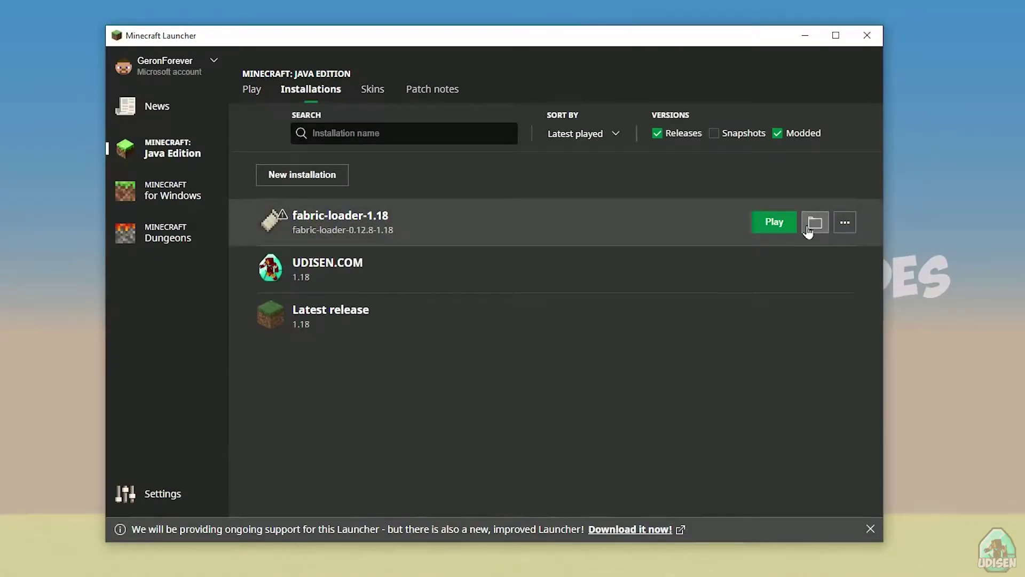
{"action": "left_click", "coordinate": [563, 226]}
{"action": "left_click", "coordinate": [479, 367]}
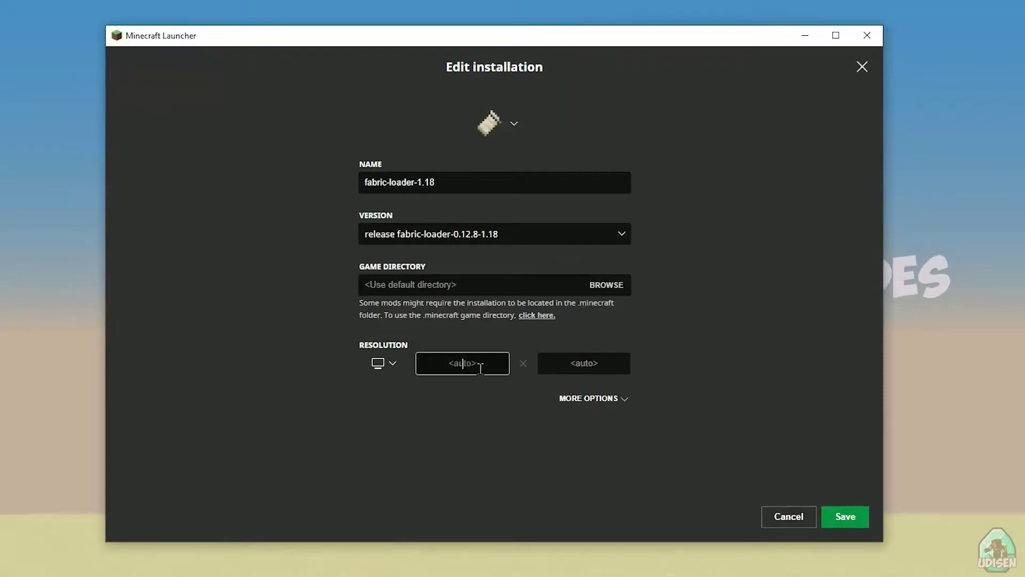
{"action": "type", "text": "1280"}
{"action": "left_click", "coordinate": [586, 363]}
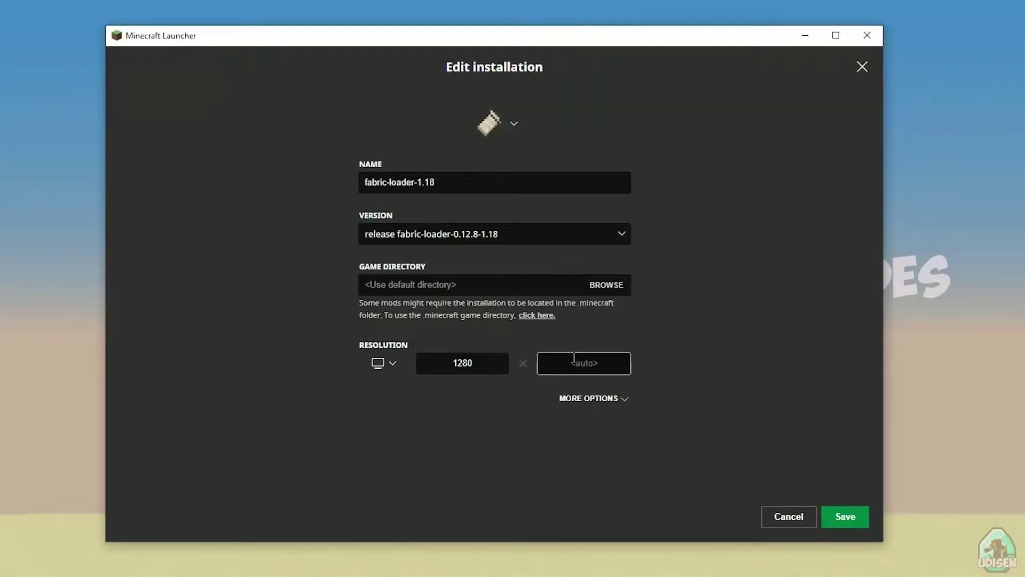
{"action": "type", "text": "720"}
{"action": "left_click", "coordinate": [838, 512]}
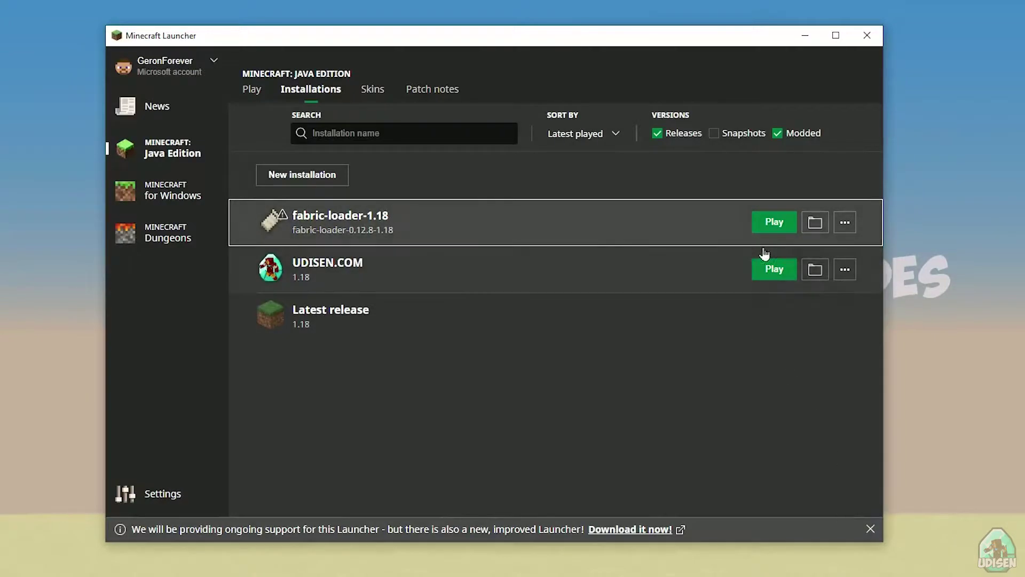
Step: Open the fabric-loader installation's game folder, enter its empty mods folder, and move the window aside
{"action": "left_click", "coordinate": [815, 223]}
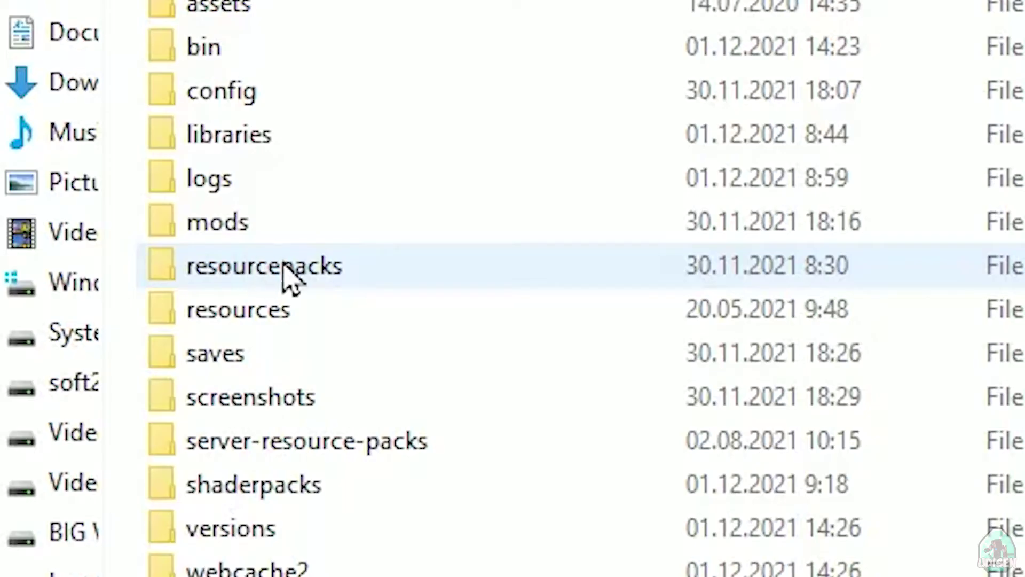
{"action": "mouse_move", "coordinate": [209, 267]}
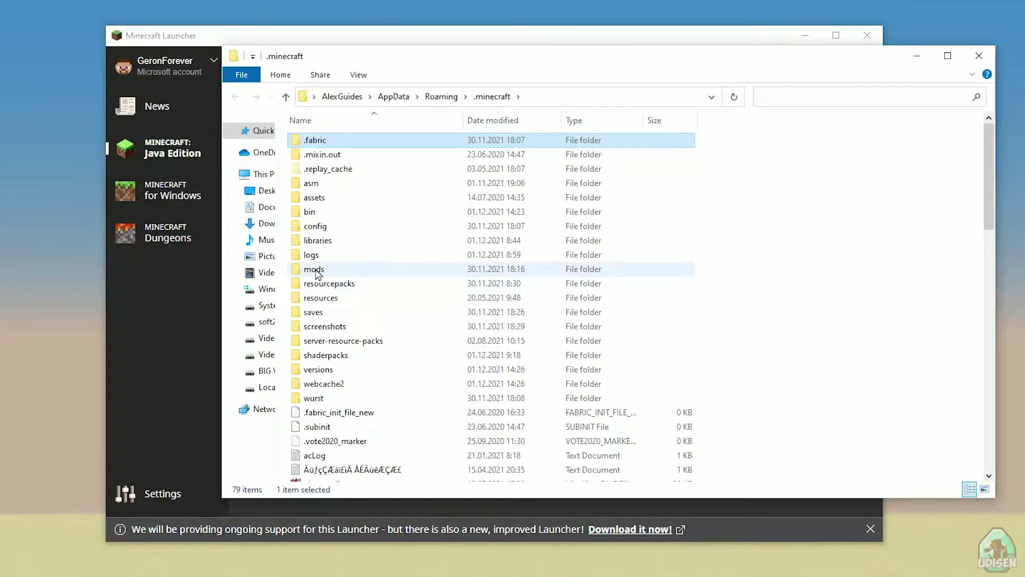
{"action": "double_click", "coordinate": [315, 270]}
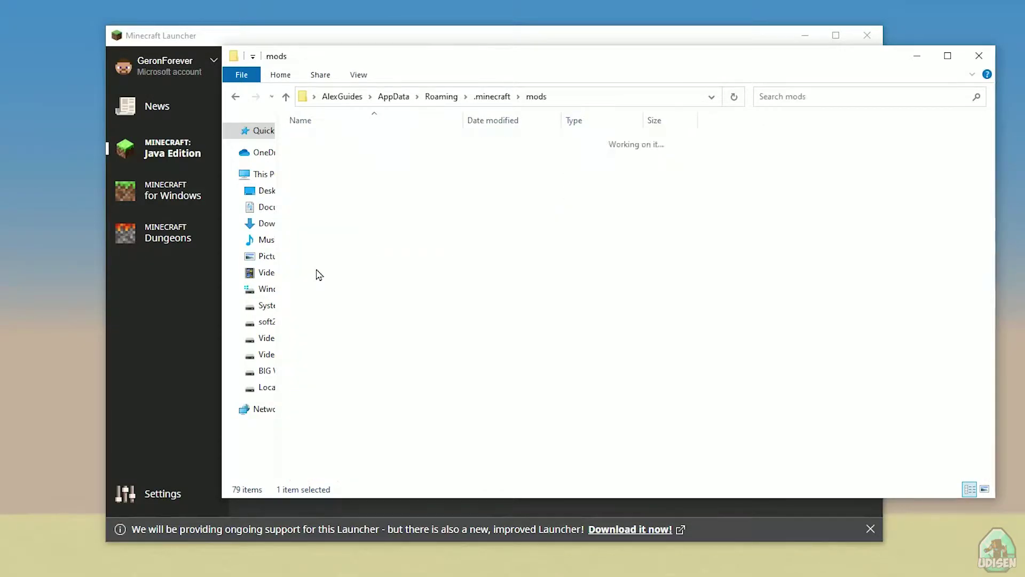
{"action": "left_click_drag", "start_coordinate": [439, 68], "coordinate": [244, 56]}
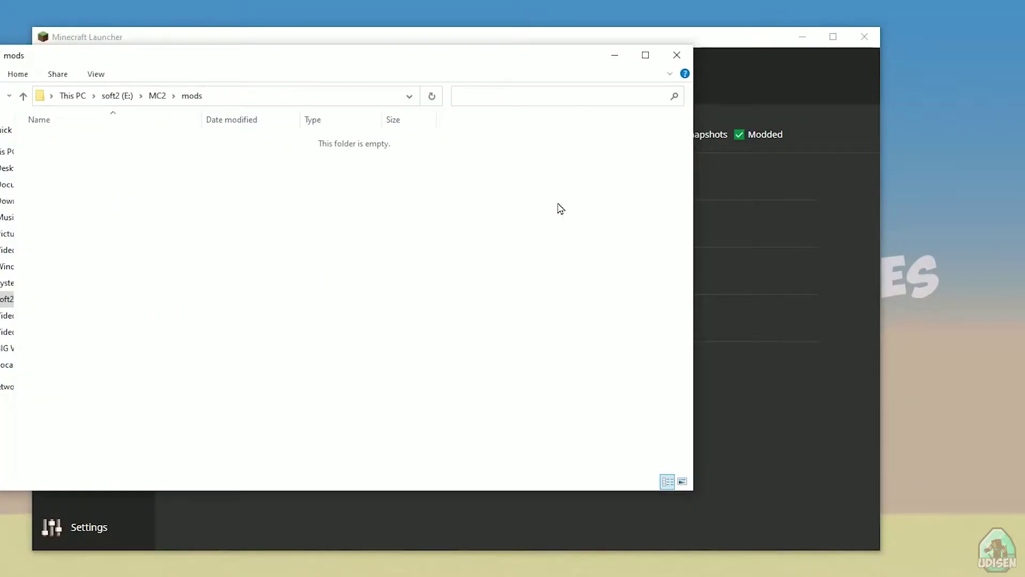
Step: Toggle the Modded filter off and on, then review and save fabric-loader-1.18.2 unchanged
{"action": "left_click", "coordinate": [613, 55]}
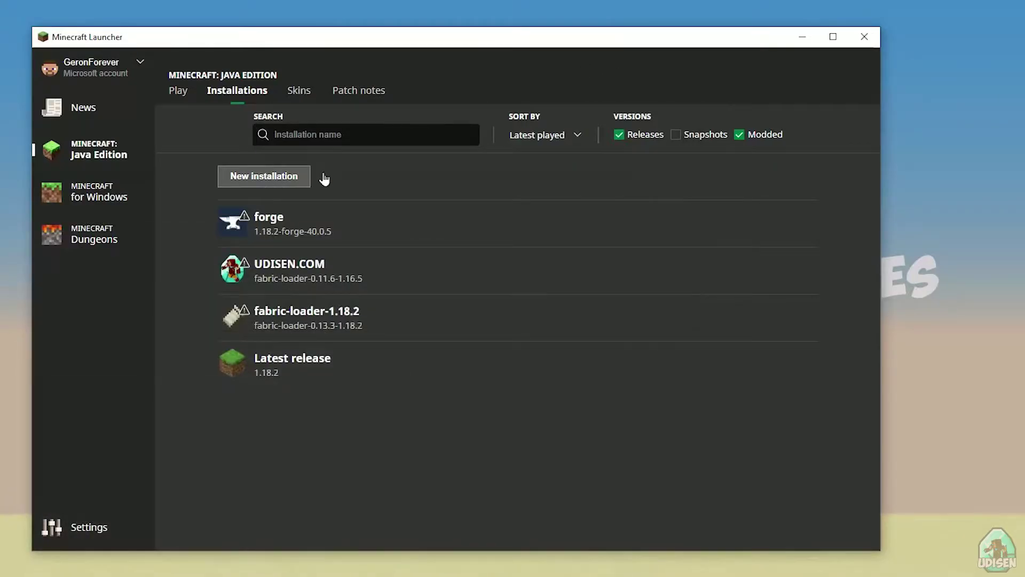
{"action": "left_click", "coordinate": [766, 134]}
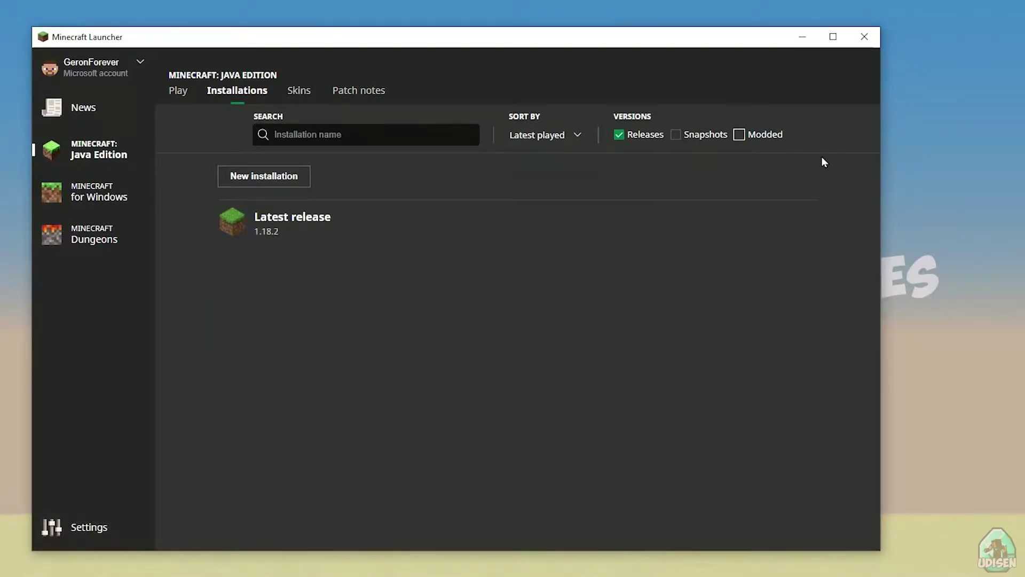
{"action": "left_click", "coordinate": [767, 137]}
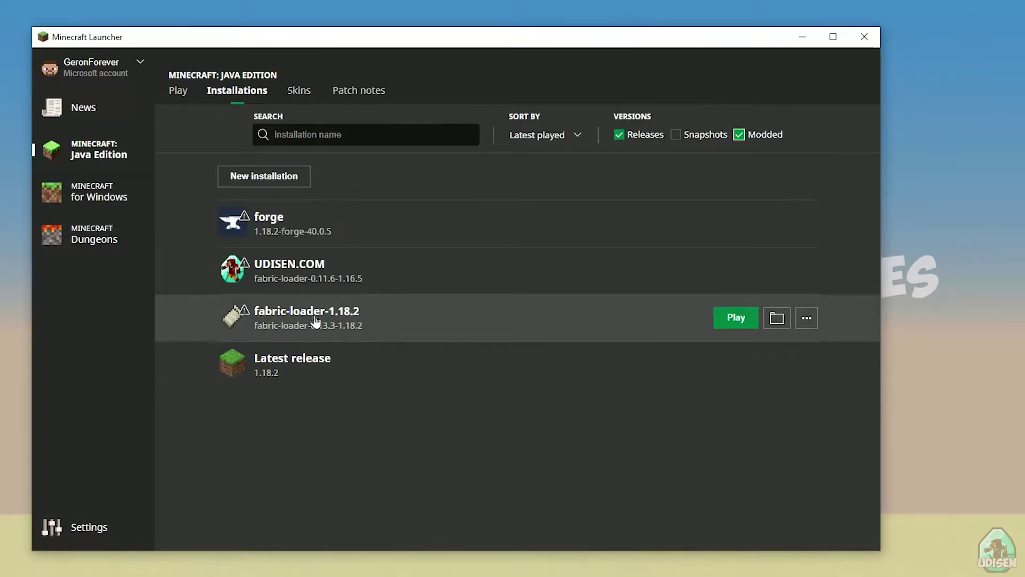
{"action": "left_click", "coordinate": [417, 323]}
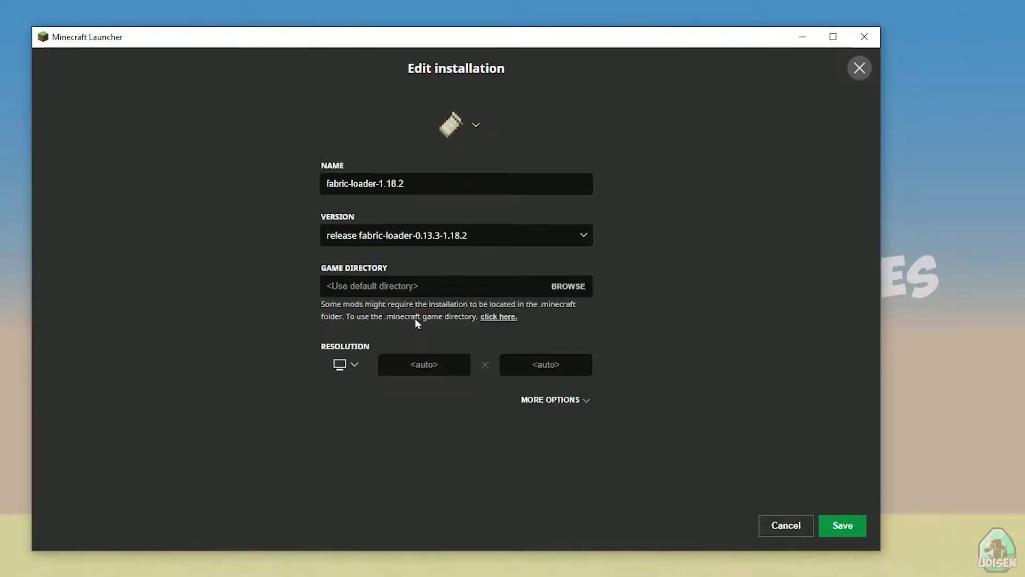
{"action": "left_click", "coordinate": [788, 533]}
{"action": "left_click", "coordinate": [333, 323]}
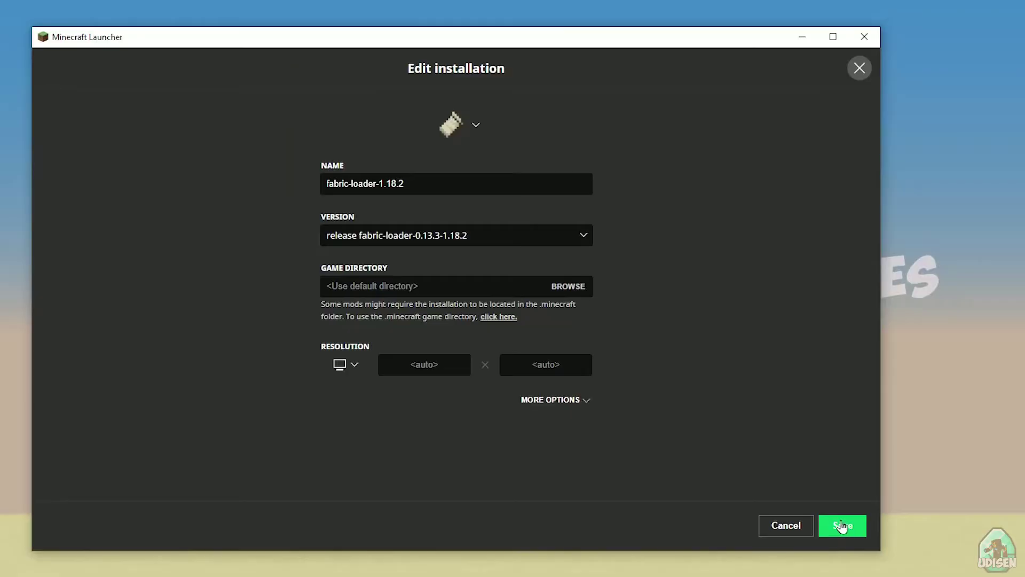
{"action": "left_click", "coordinate": [842, 524]}
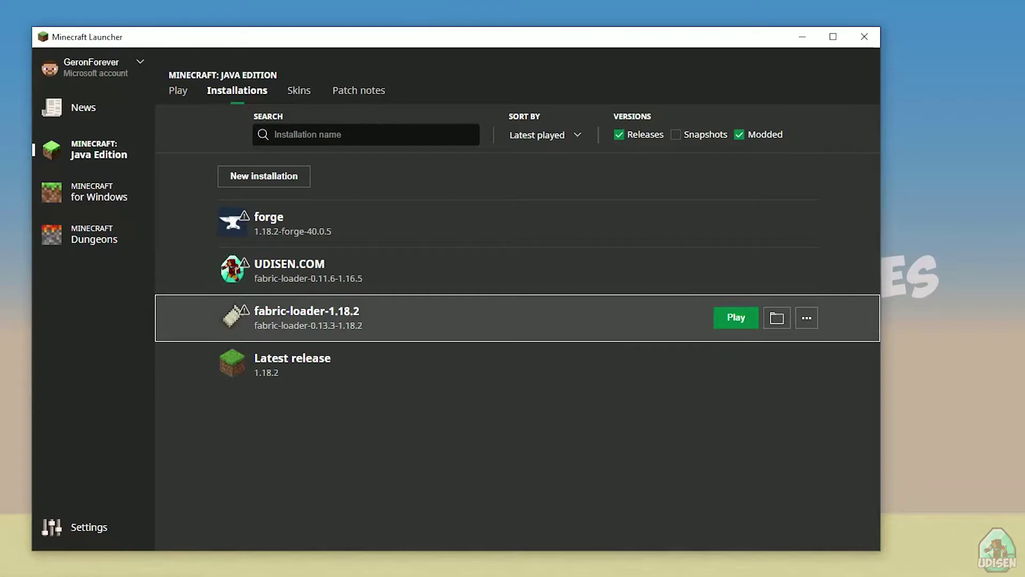
Step: Open the installation's game folder, then follow the Fabric API 1.18.2 download link
{"action": "left_click", "coordinate": [776, 318]}
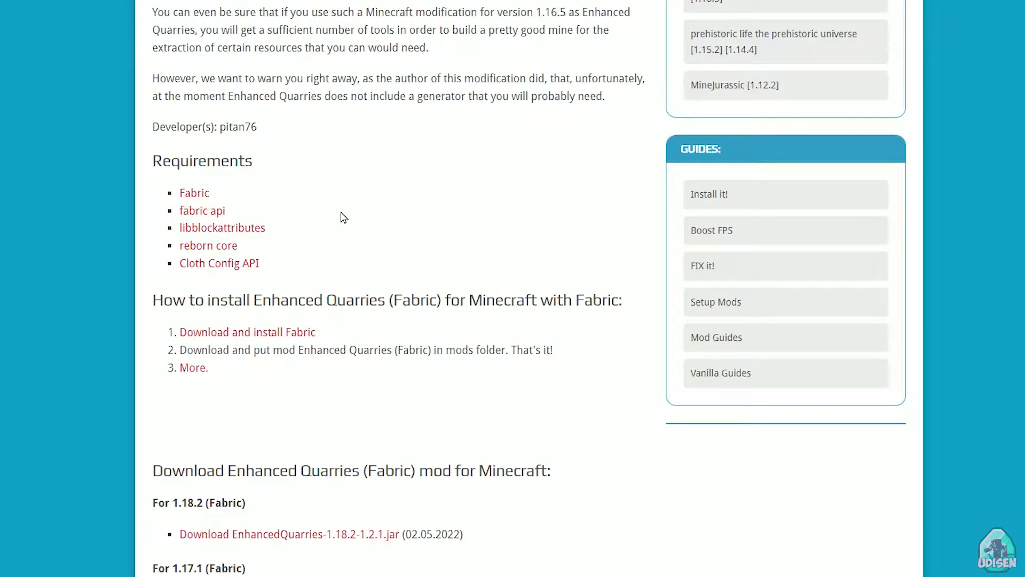
{"action": "scroll", "coordinate": [349, 215], "scroll_direction": "up", "scroll_amount": 1}
{"action": "scroll", "coordinate": [349, 215], "scroll_direction": "down", "scroll_amount": 4}
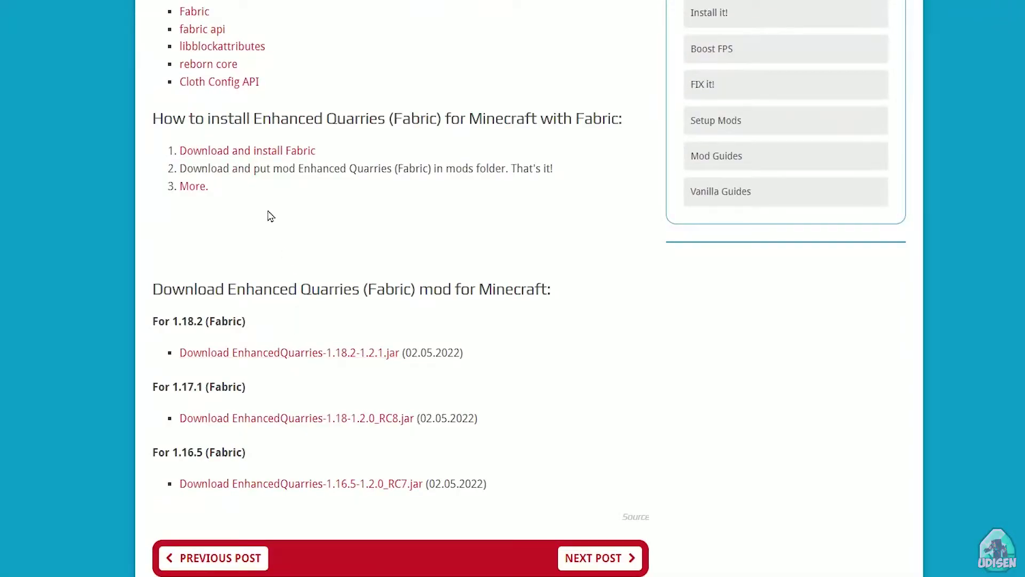
{"action": "scroll", "coordinate": [269, 216], "scroll_direction": "up", "scroll_amount": 4}
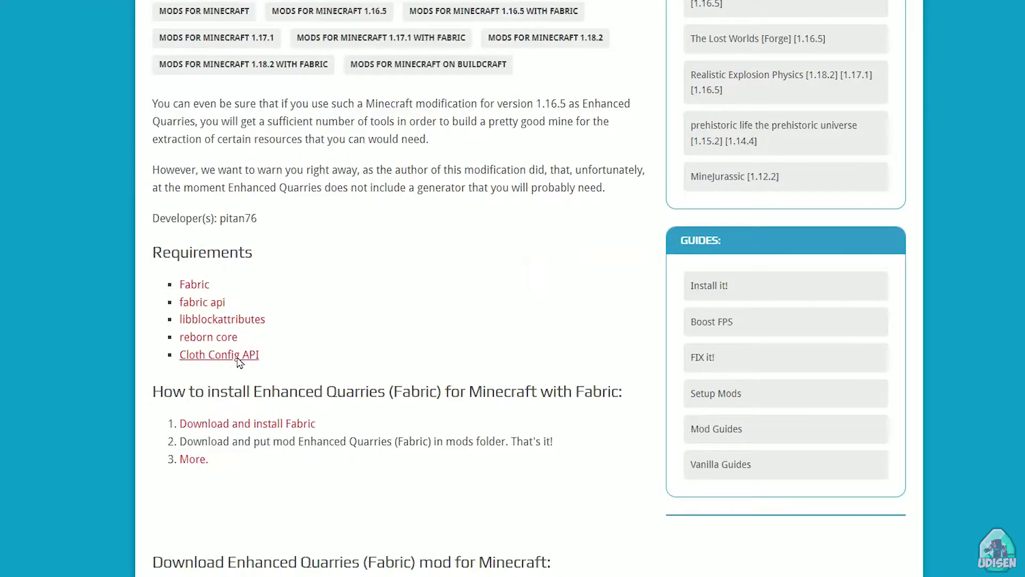
{"action": "scroll", "coordinate": [223, 364], "scroll_direction": "down", "scroll_amount": 5}
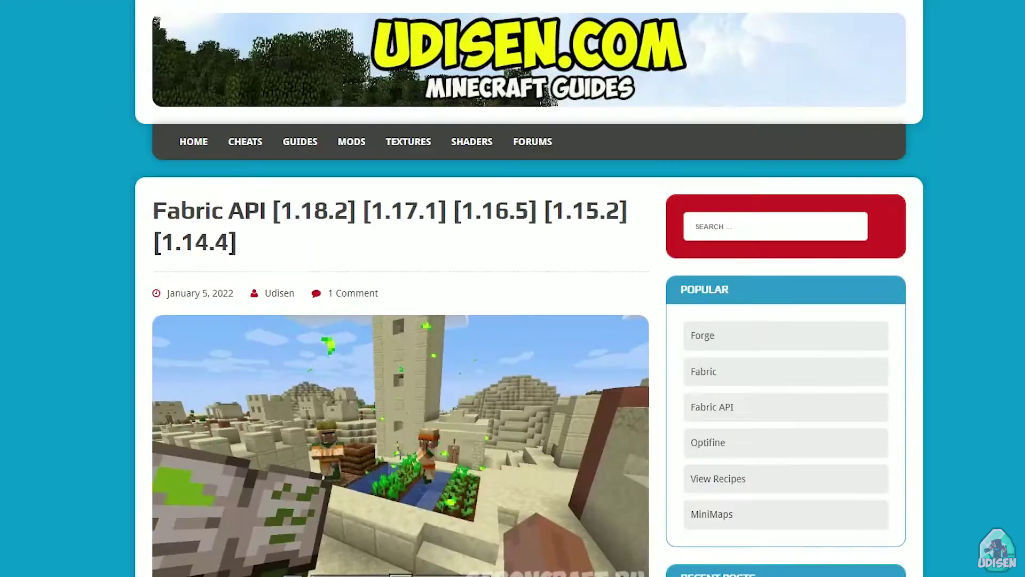
{"action": "scroll", "coordinate": [501, 167], "scroll_direction": "down", "scroll_amount": 17}
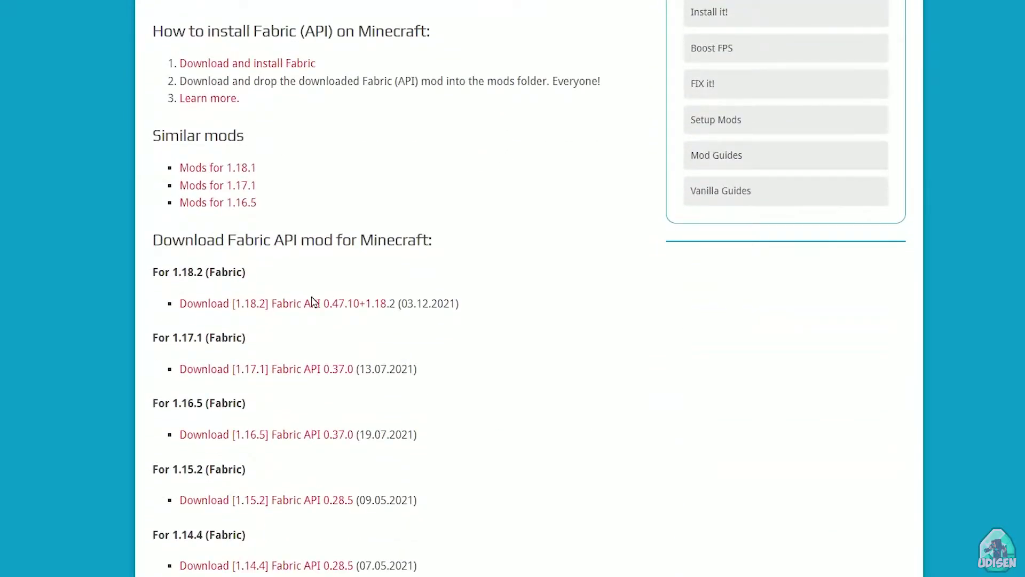
{"action": "left_click", "coordinate": [314, 303]}
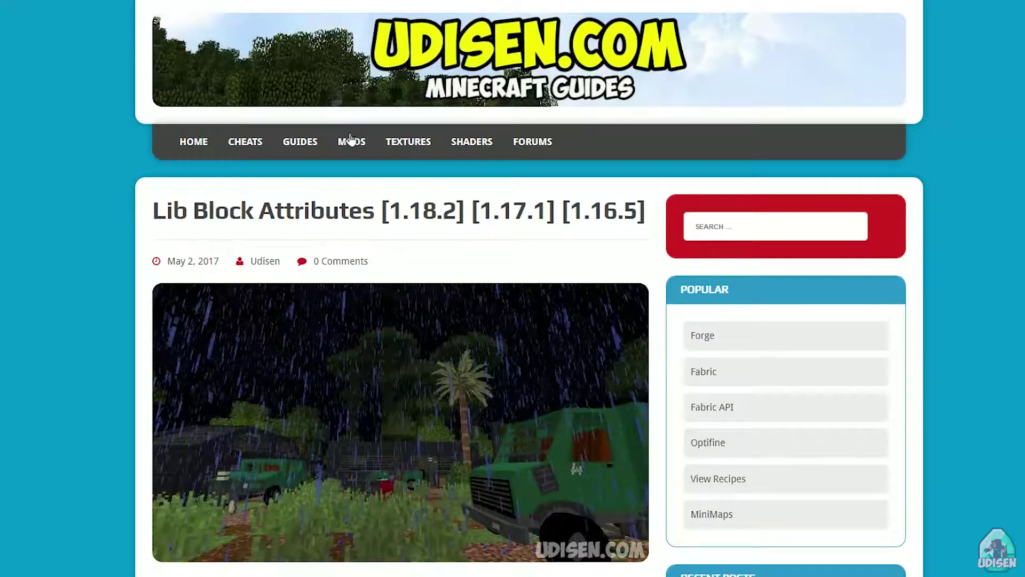
Step: Follow the 1.18.2 Fabric download links for RebornCore 5.2.0 and Cloth Config API
{"action": "scroll", "coordinate": [343, 151], "scroll_direction": "down", "scroll_amount": 7}
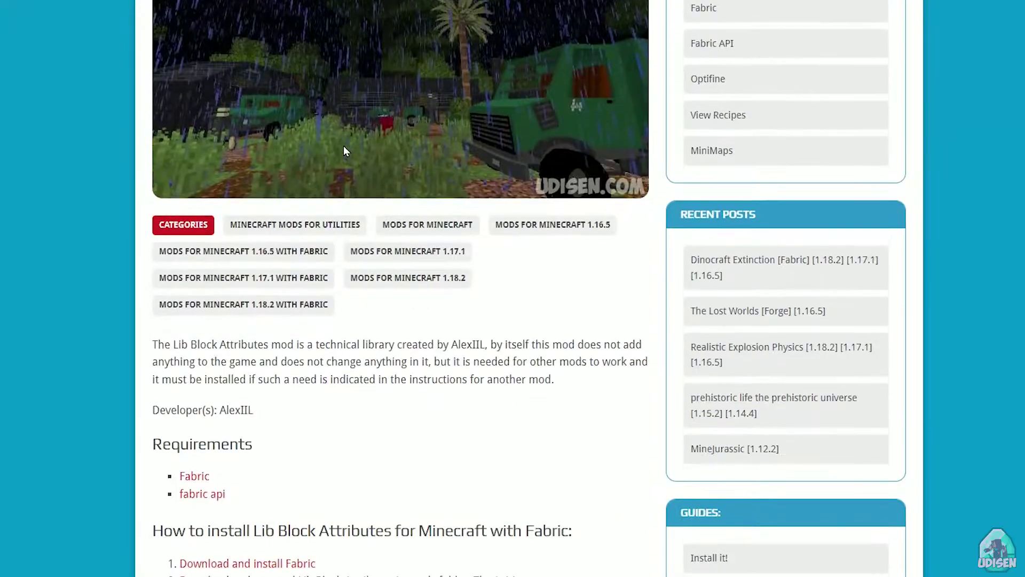
{"action": "scroll", "coordinate": [345, 160], "scroll_direction": "down", "scroll_amount": 10}
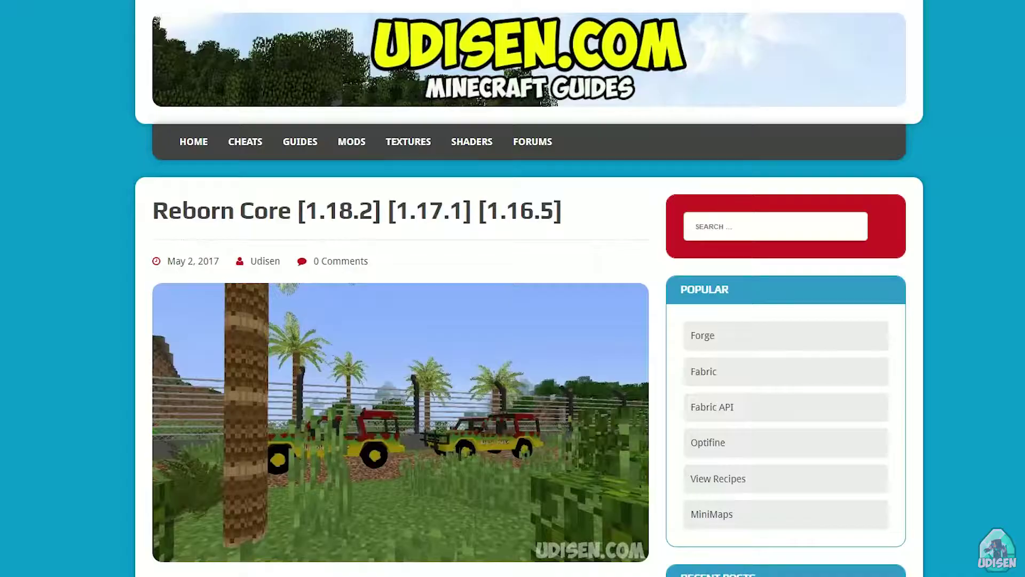
{"action": "scroll", "coordinate": [343, 148], "scroll_direction": "down", "scroll_amount": 20}
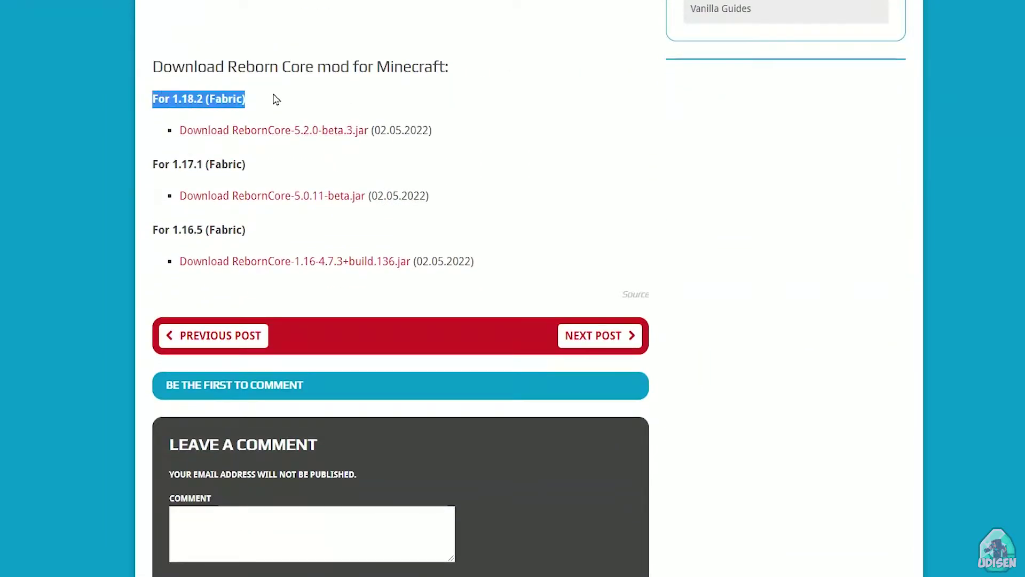
{"action": "left_click", "coordinate": [285, 137]}
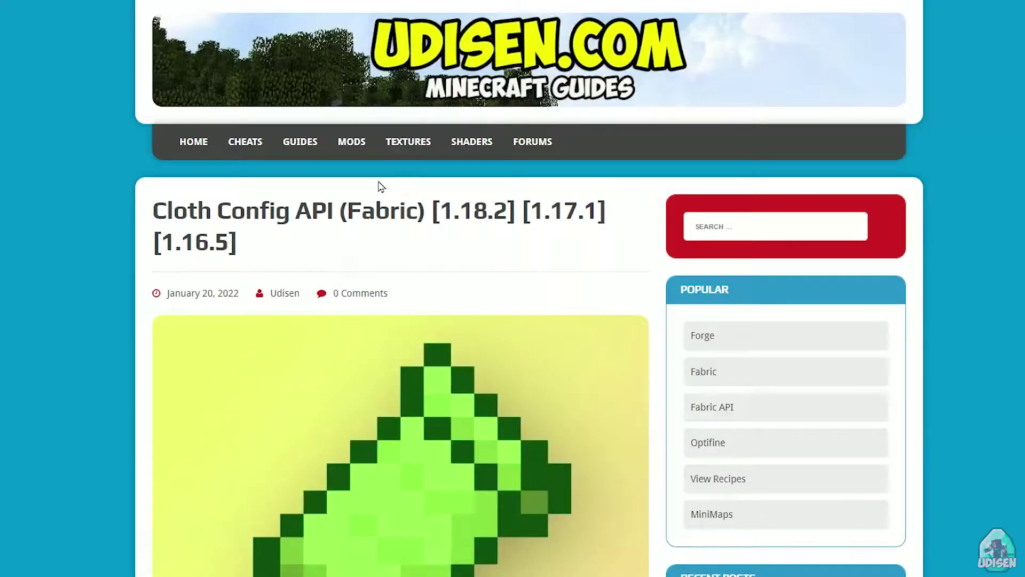
{"action": "scroll", "coordinate": [339, 151], "scroll_direction": "down", "scroll_amount": 20}
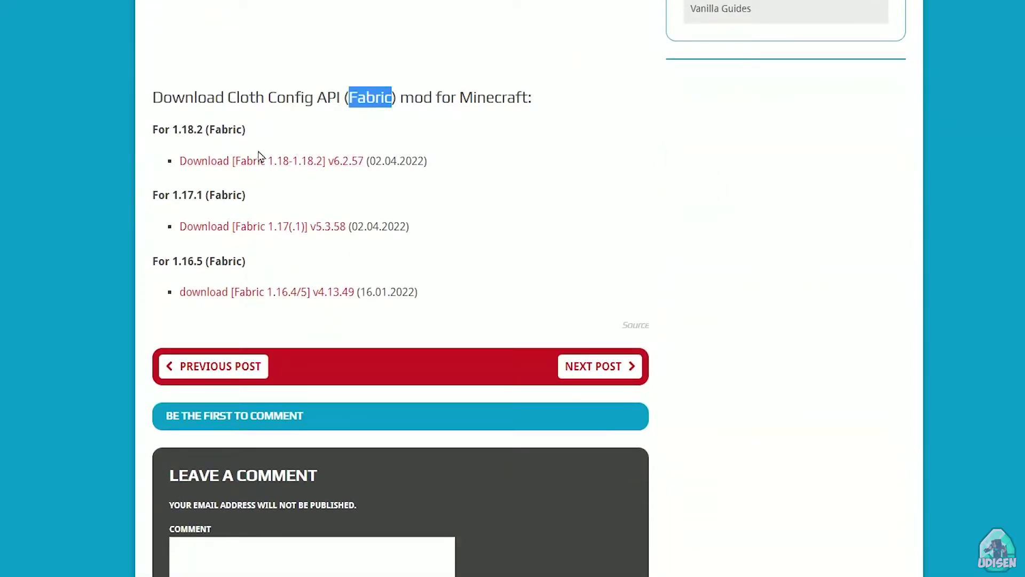
{"action": "left_click", "coordinate": [303, 159]}
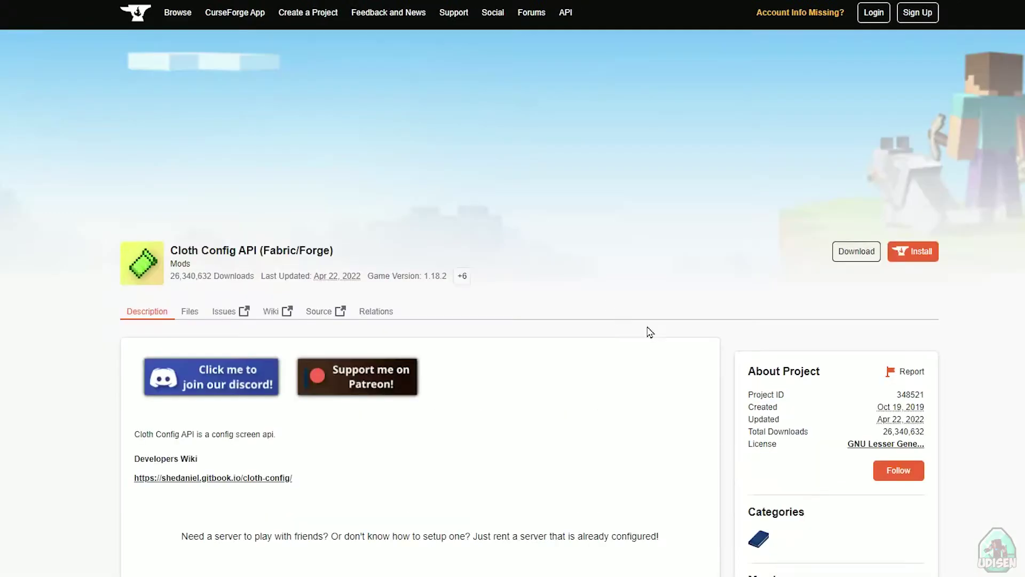
Step: Download the Cloth Config API [Fabric 1.18.x] v6.2.57 file from CurseForge
{"action": "scroll", "coordinate": [648, 332], "scroll_direction": "down", "scroll_amount": 8}
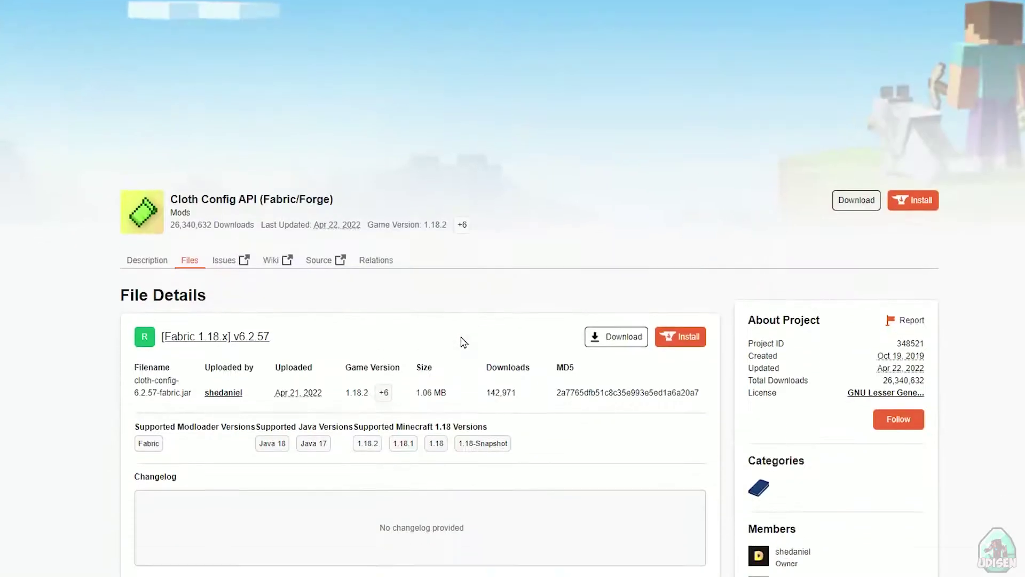
{"action": "scroll", "coordinate": [559, 239], "scroll_direction": "down", "scroll_amount": 4}
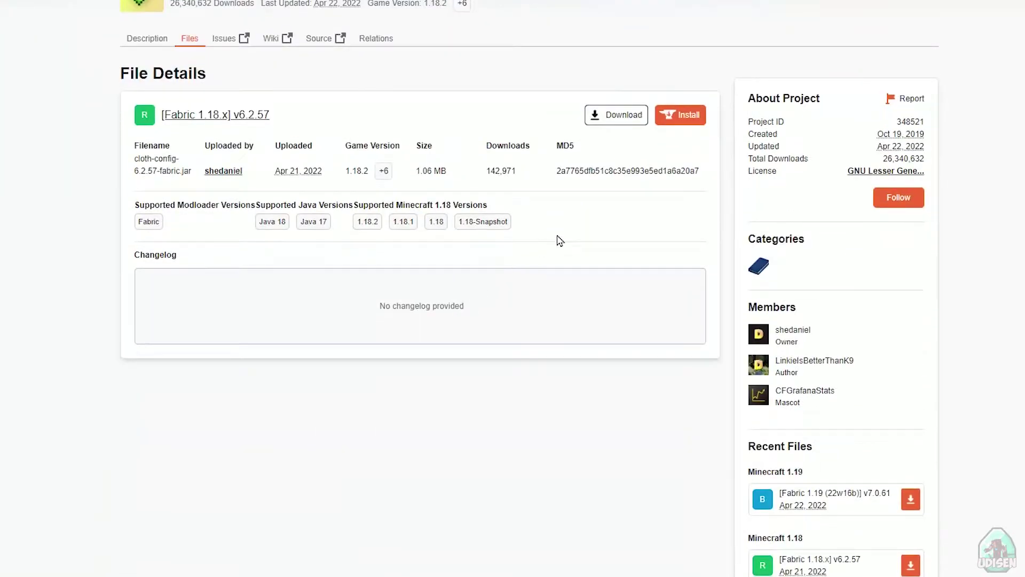
{"action": "left_click", "coordinate": [588, 123]}
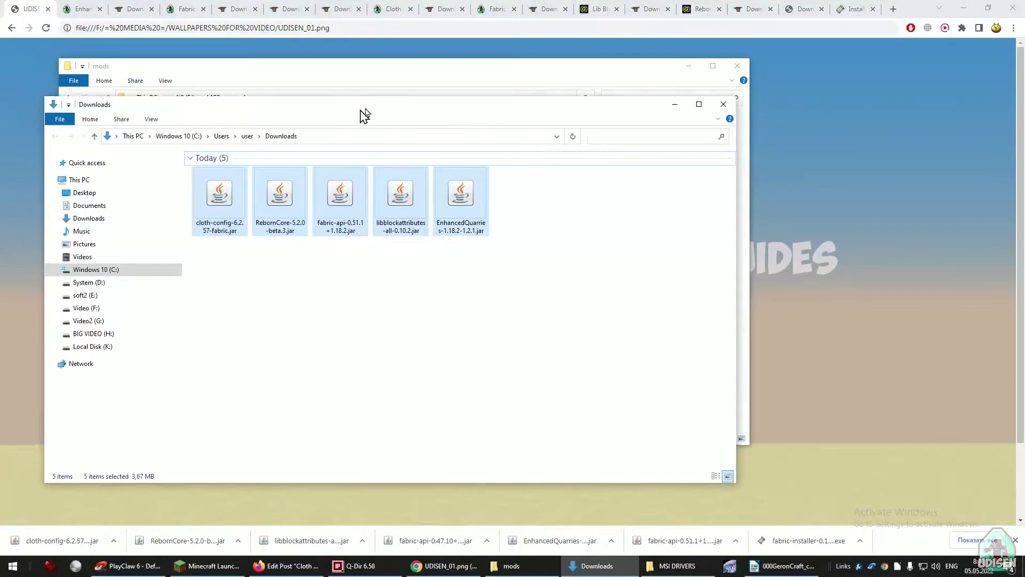
Step: Copy the cloth-config, RebornCore, fabric-api-0.51.1 and EnhancedQuarries jars from Downloads into E:\MC2\mods
{"action": "left_click_drag", "start_coordinate": [361, 112], "coordinate": [807, 91]}
{"action": "left_click", "coordinate": [666, 176]}
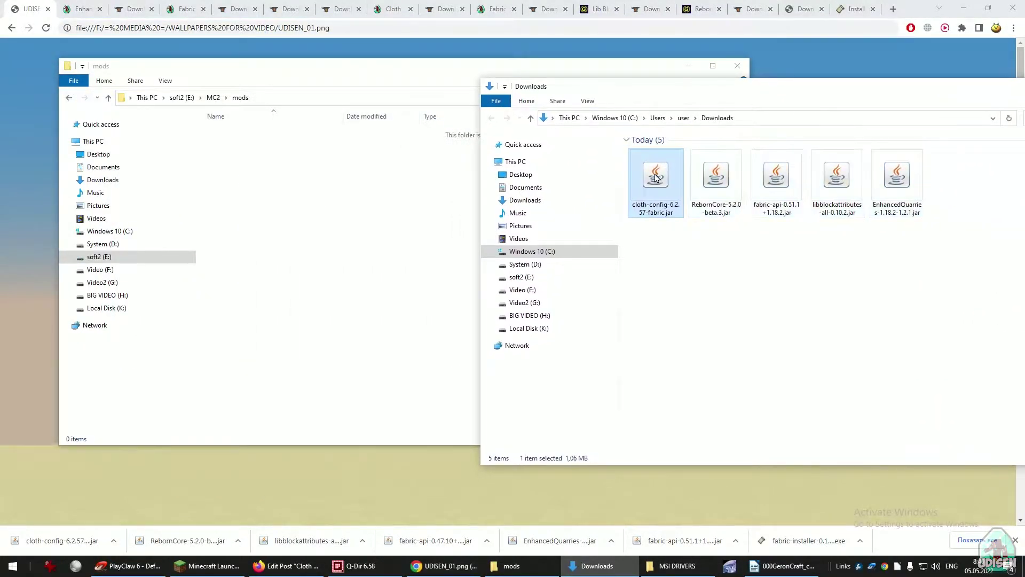
{"action": "left_click_drag", "start_coordinate": [667, 175], "coordinate": [476, 231]}
{"action": "left_click", "coordinate": [687, 210]}
{"action": "left_click_drag", "start_coordinate": [691, 208], "coordinate": [385, 213]}
{"action": "left_click", "coordinate": [869, 282]}
{"action": "left_click_drag", "start_coordinate": [787, 195], "coordinate": [278, 179]}
{"action": "left_click", "coordinate": [882, 276]}
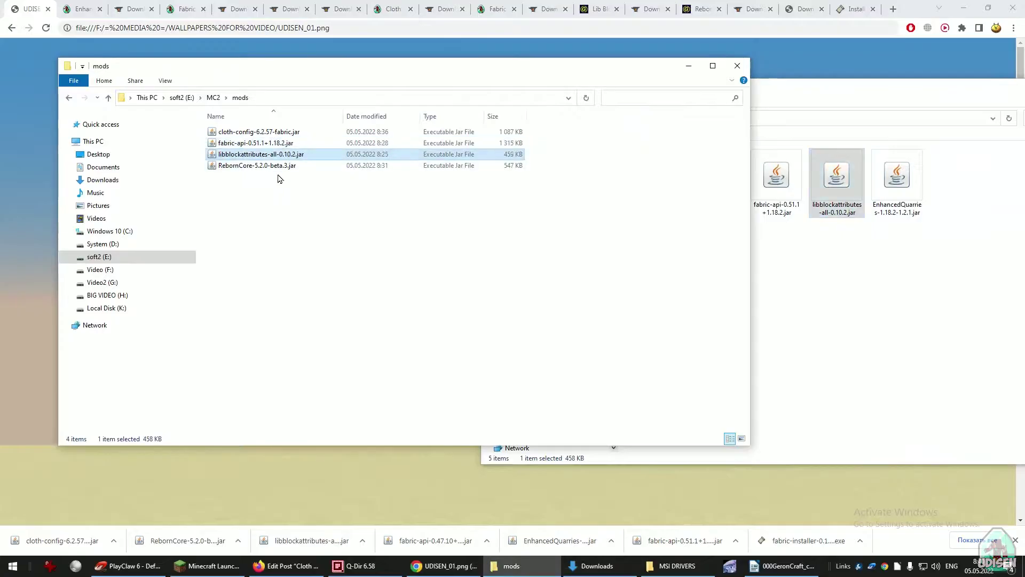
{"action": "left_click_drag", "start_coordinate": [902, 203], "coordinate": [298, 205]}
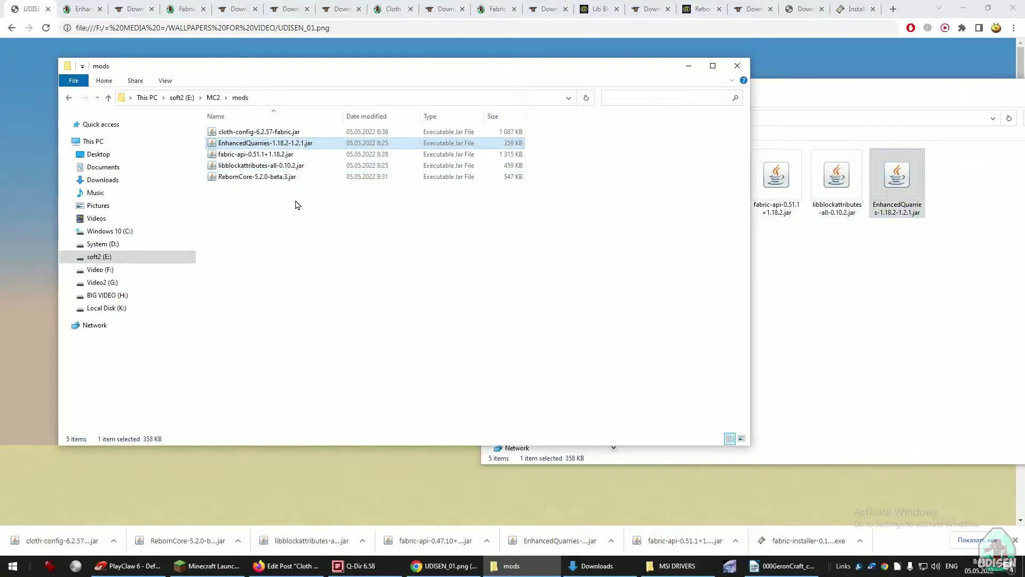
{"action": "left_click", "coordinate": [688, 66]}
{"action": "left_click_drag", "start_coordinate": [778, 85], "coordinate": [482, 93]}
Step: Bring up Minecraft Launcher, refresh the Modded installations filter, and play fabric-loader-1.18.2
{"action": "left_click", "coordinate": [829, 89]}
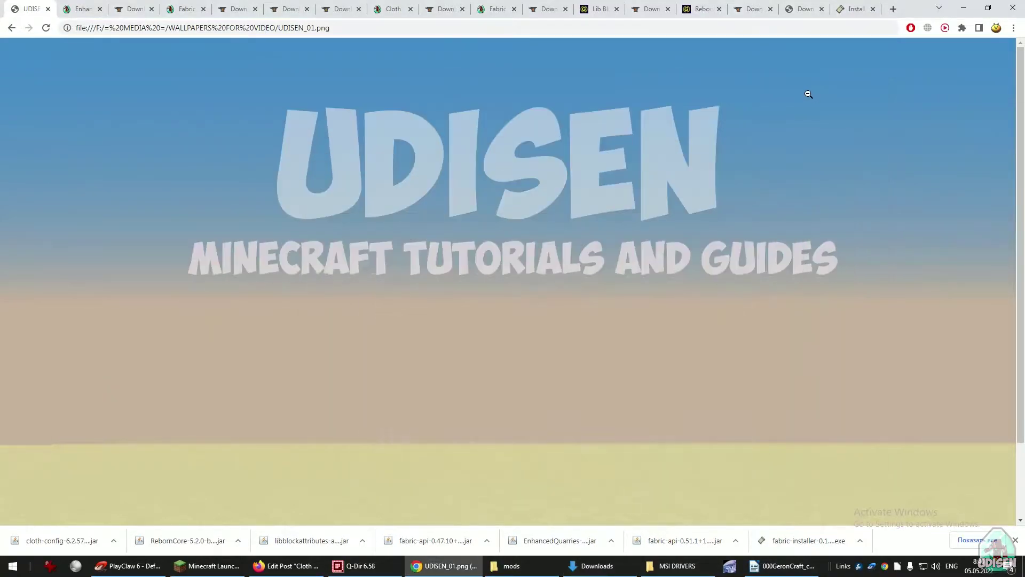
{"action": "left_click", "coordinate": [235, 565]}
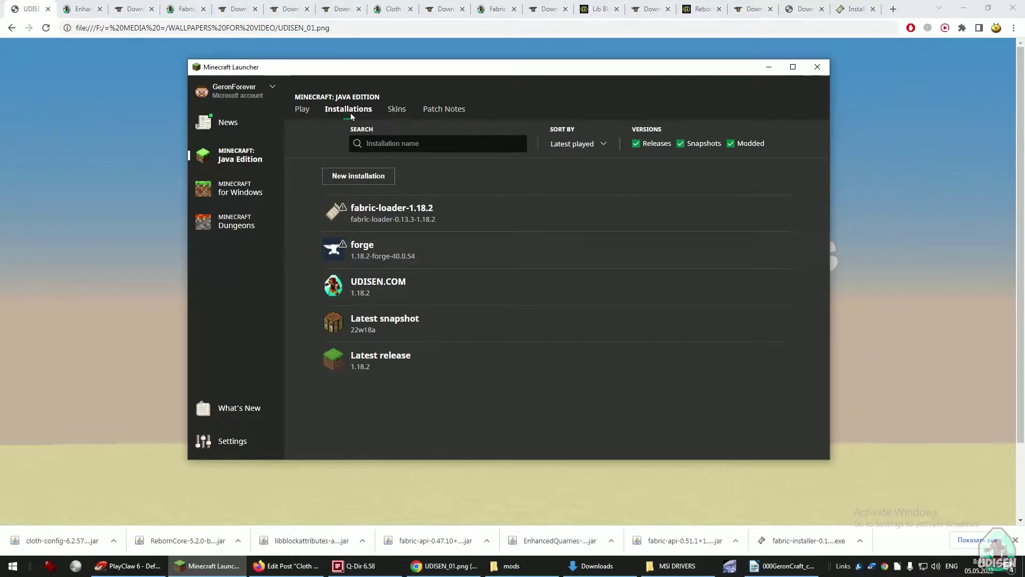
{"action": "left_click", "coordinate": [729, 146]}
{"action": "left_click", "coordinate": [729, 145]}
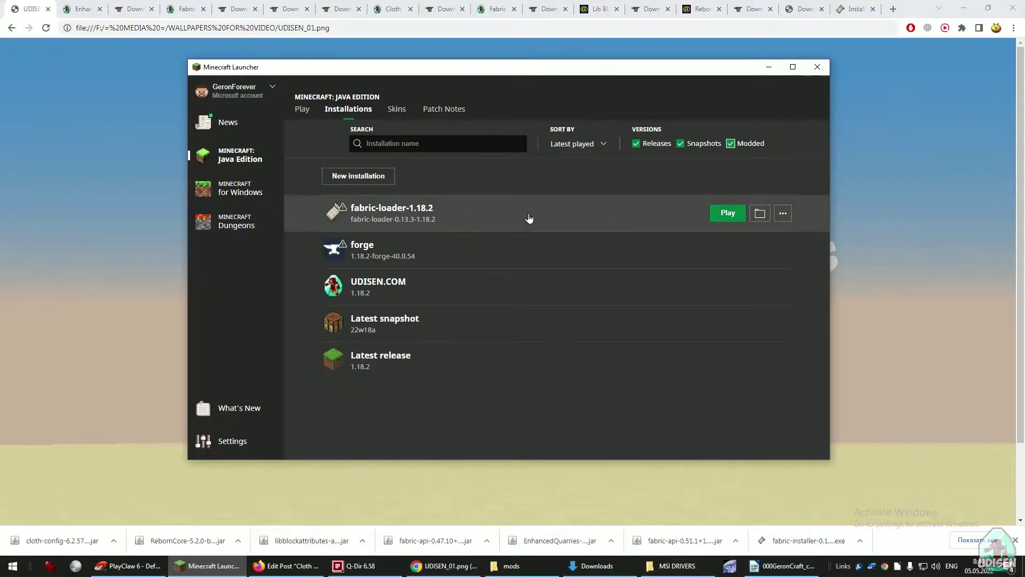
{"action": "left_click", "coordinate": [726, 214]}
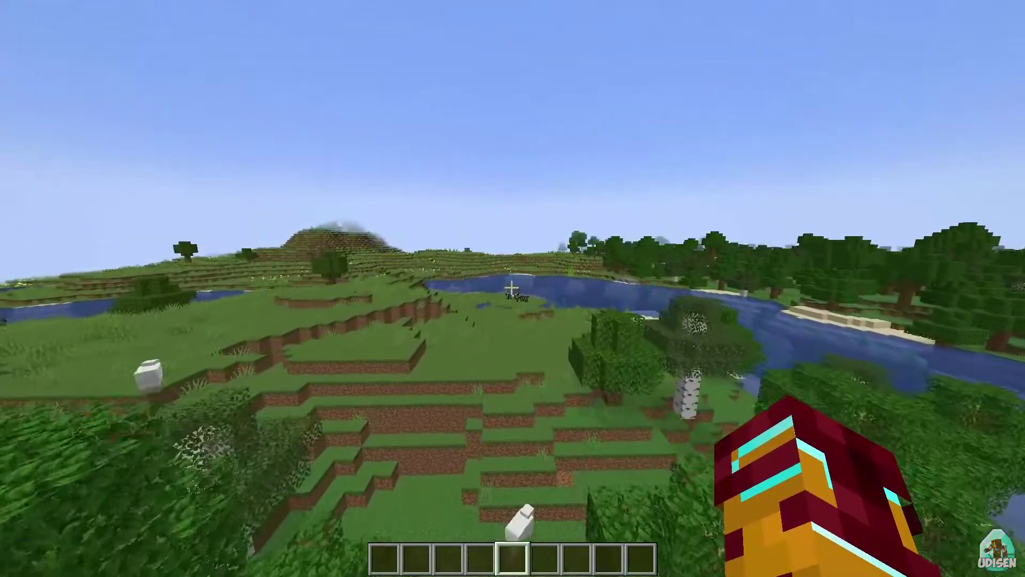
Step: Open the creative inventory and page over to the EnhancedQuarries item tab
{"action": "key", "text": "e"}
{"action": "left_click", "coordinate": [567, 172]}
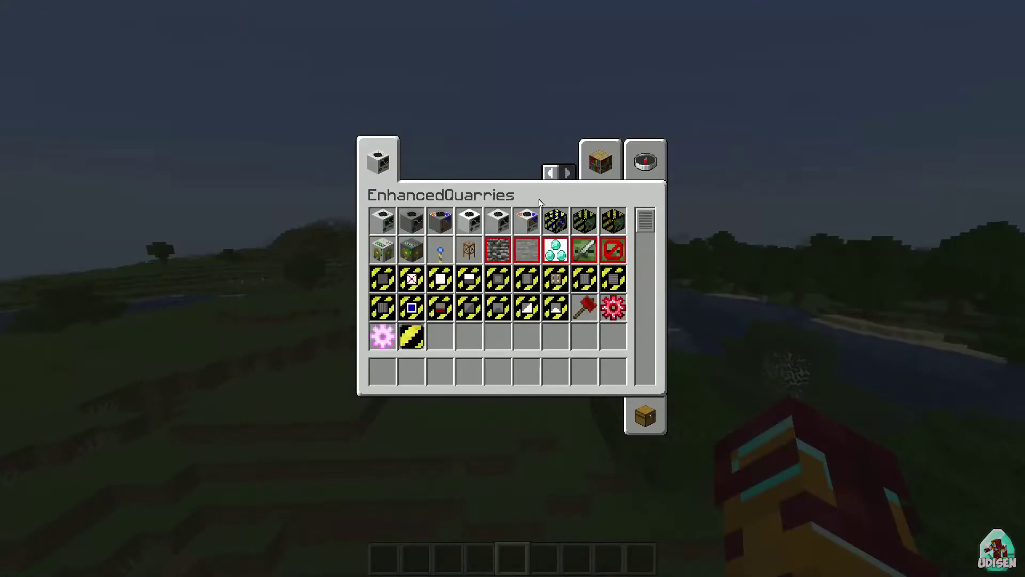
Step: Put the Normal, Enhanced and Fluid Delete Type Quarries into hotbar slots one to three
{"action": "left_click", "coordinate": [383, 221]}
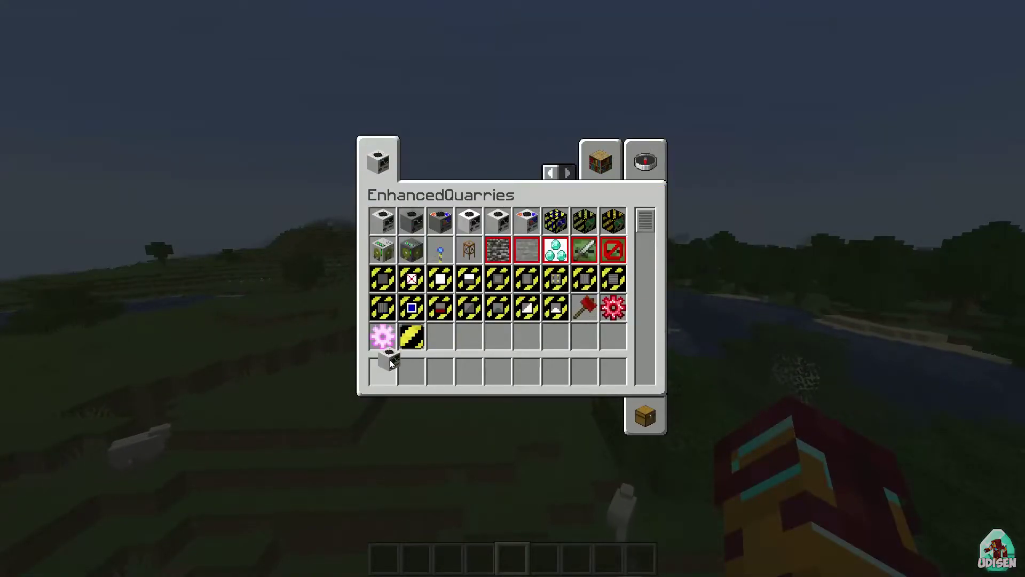
{"action": "left_click", "coordinate": [413, 229], "text": "shift"}
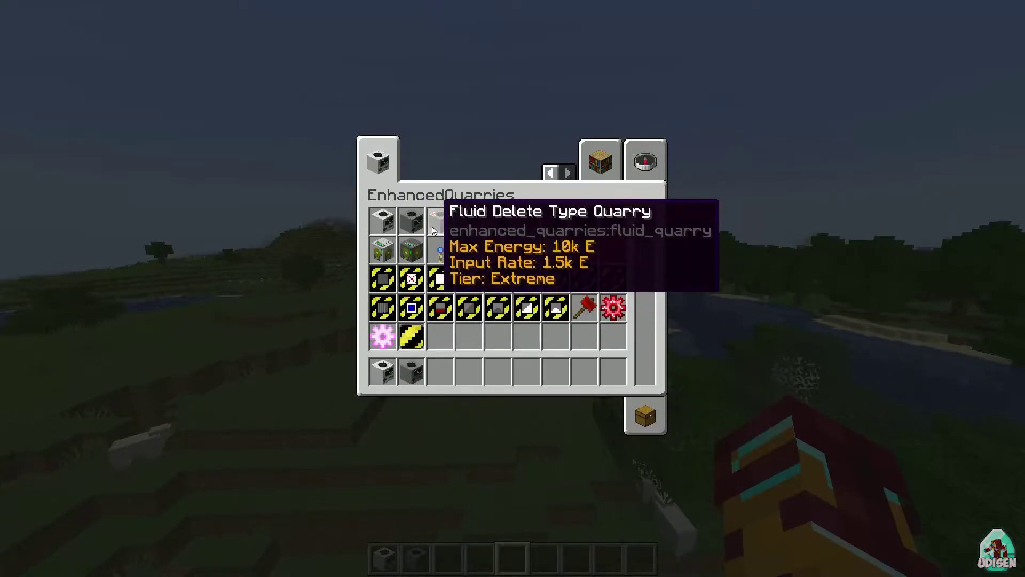
{"action": "left_click", "coordinate": [434, 229]}
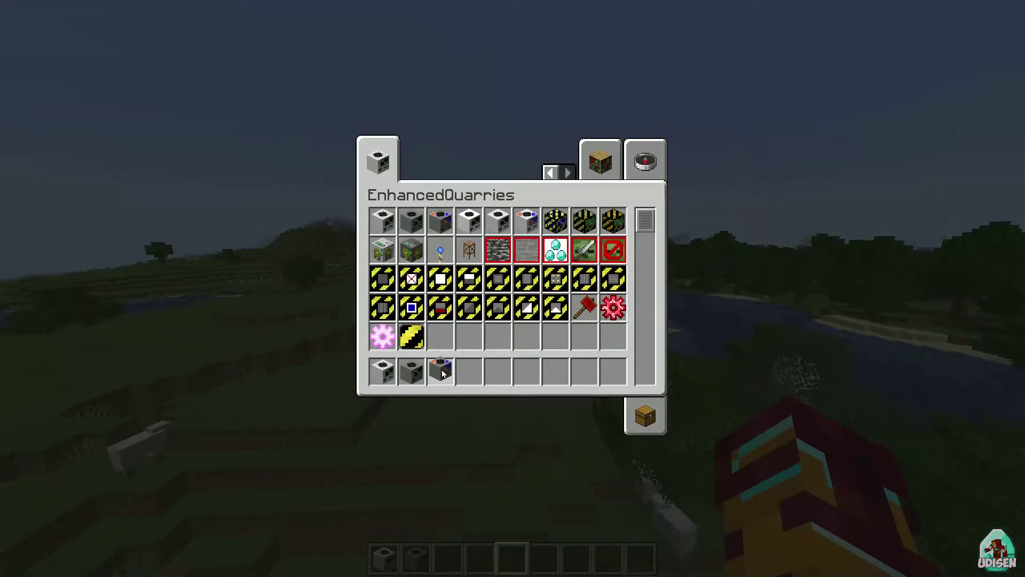
{"action": "left_click", "coordinate": [442, 373]}
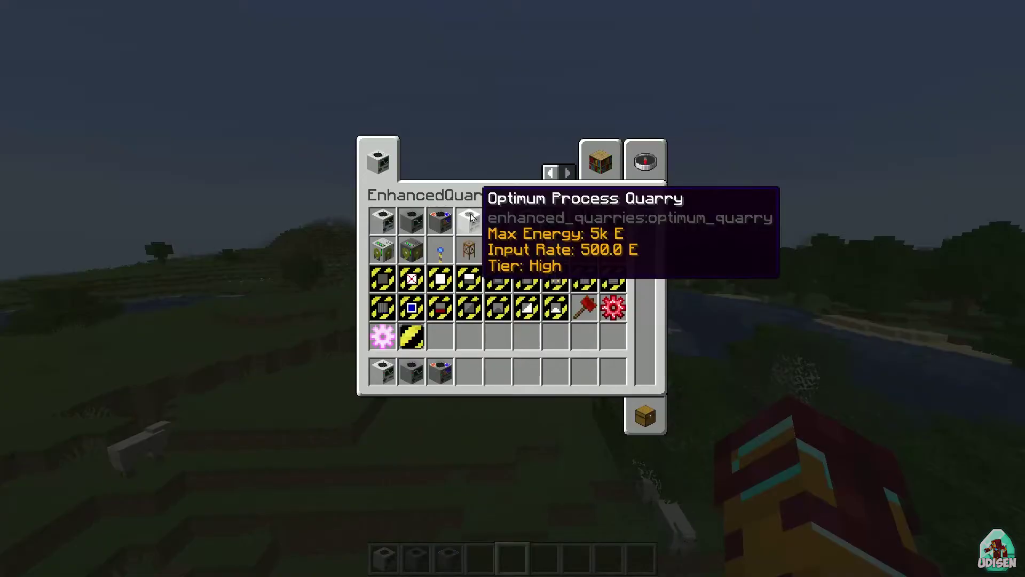
Step: Add the Optimum Process, Enhanced Optimum Process and Fluid Delete Type Optimum Process Quarries to slots four to six
{"action": "left_click", "coordinate": [472, 217]}
{"action": "left_click", "coordinate": [469, 372]}
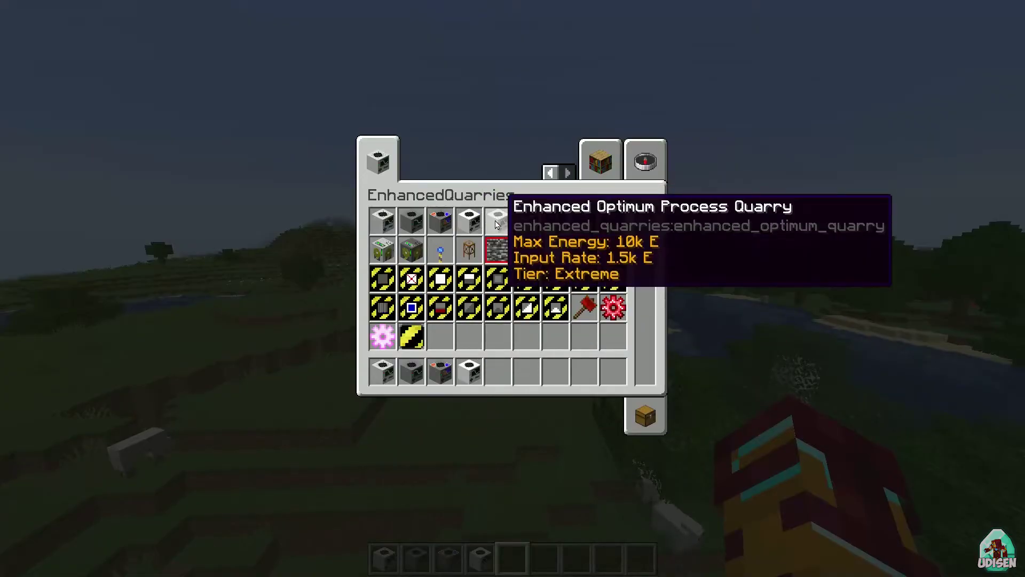
{"action": "left_click", "coordinate": [500, 226]}
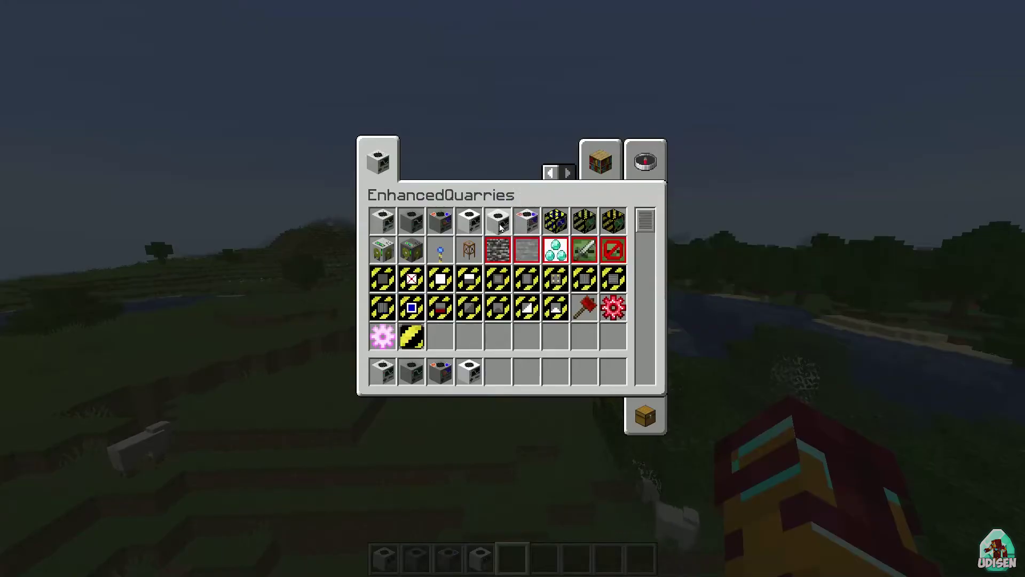
{"action": "left_click", "coordinate": [507, 365]}
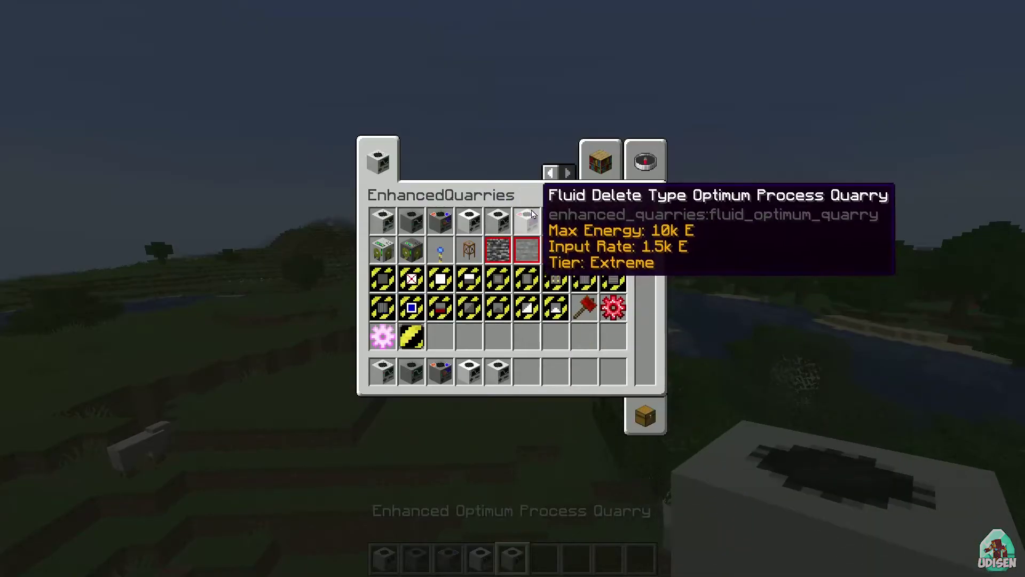
{"action": "left_click", "coordinate": [532, 214]}
{"action": "left_click", "coordinate": [527, 369]}
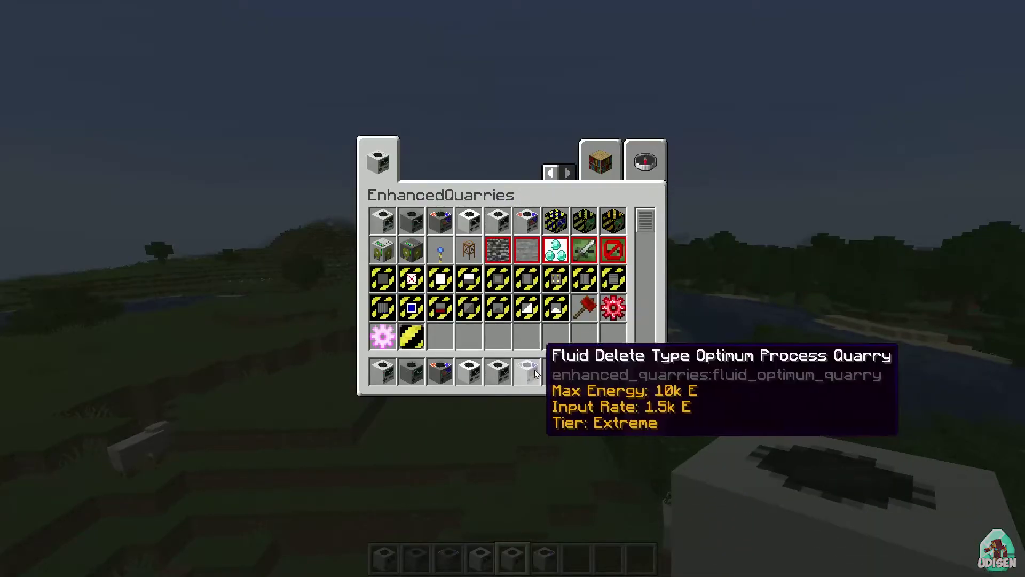
Step: Add the Normal Filler and Enhanced Filler to hotbar slots seven and eight
{"action": "left_click", "coordinate": [553, 225]}
{"action": "left_click", "coordinate": [555, 369]}
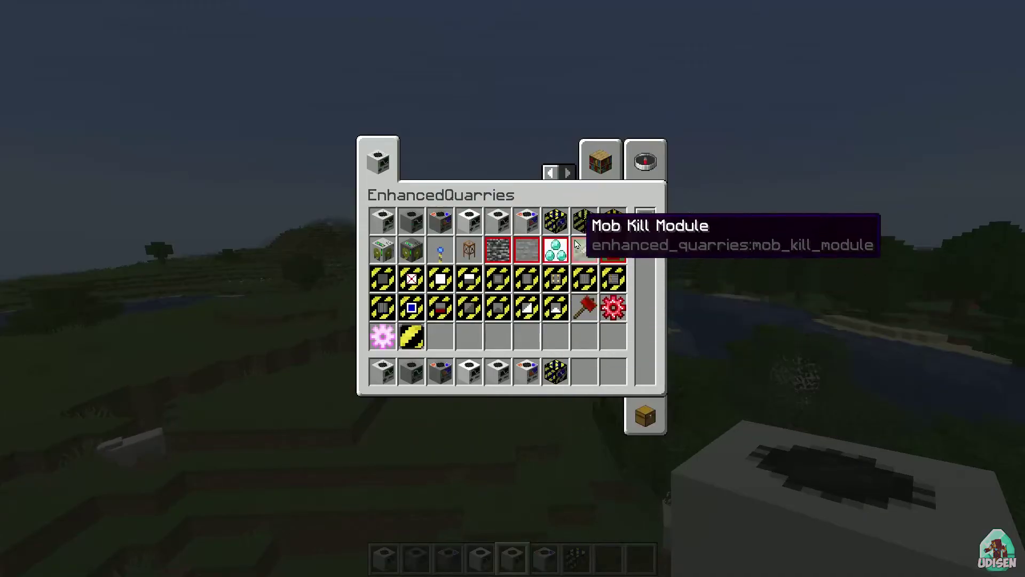
{"action": "left_click", "coordinate": [584, 220]}
{"action": "left_click", "coordinate": [586, 369]}
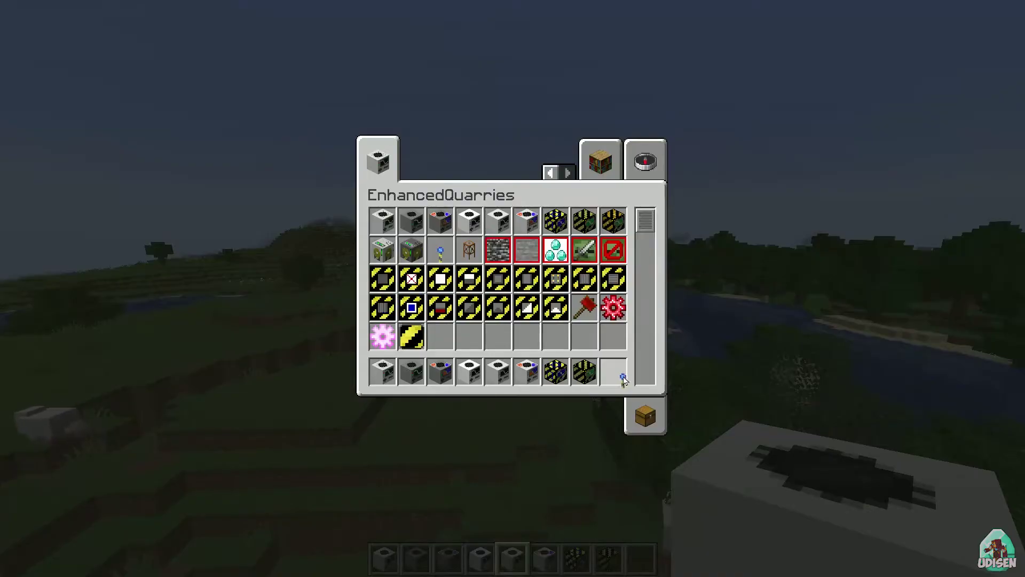
Step: Walk to the lakeside sand and place the Normal Quarry there
{"action": "key", "text": "Escape"}
{"action": "key", "text": "1"}
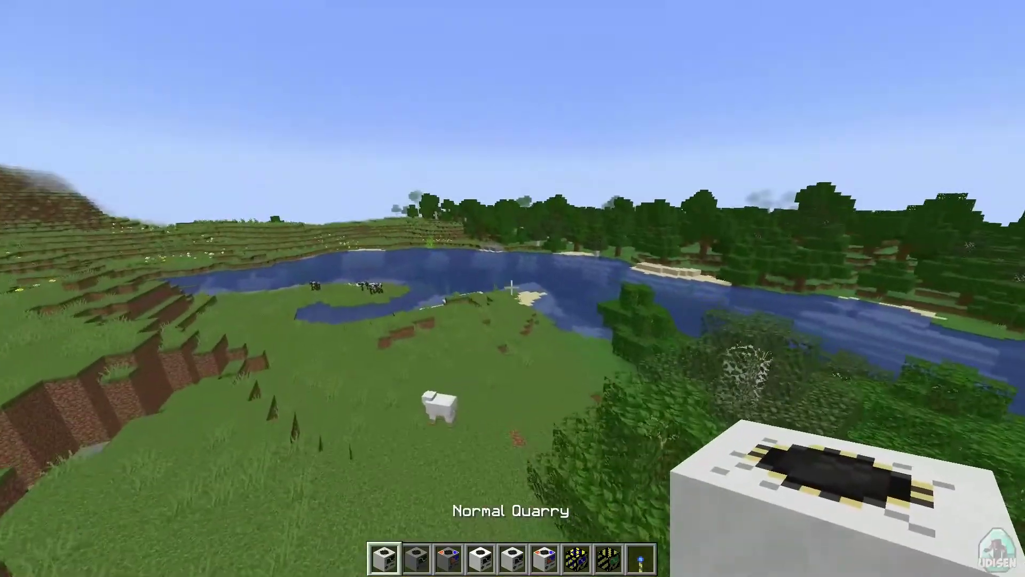
{"action": "key", "text": "w"}
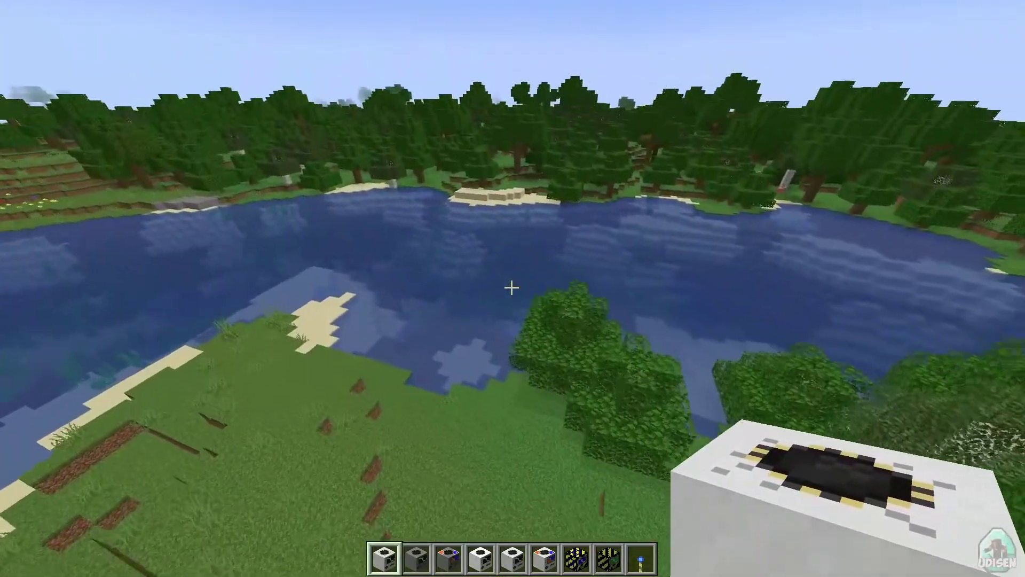
{"action": "key", "text": "w"}
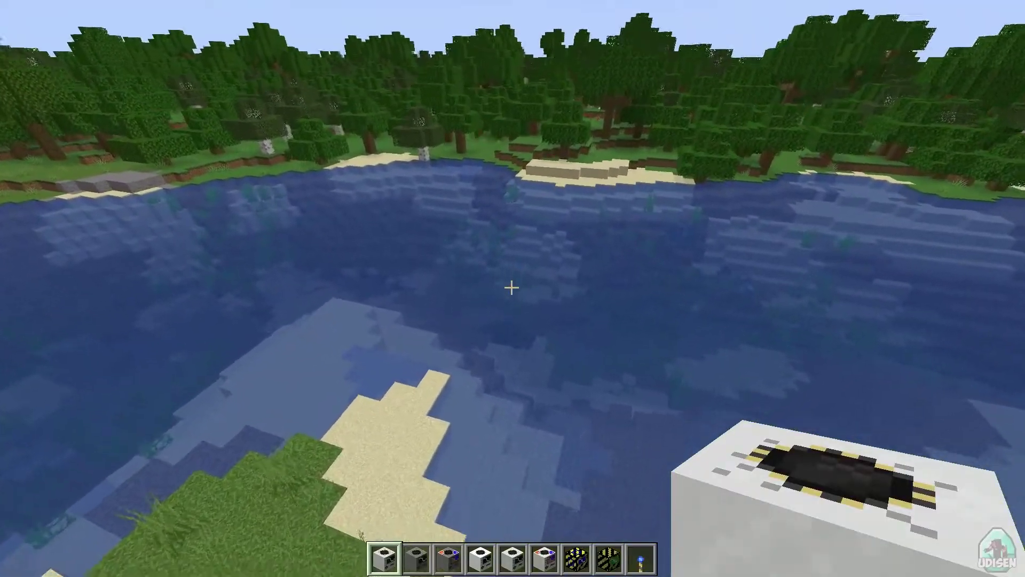
{"action": "key", "text": "s"}
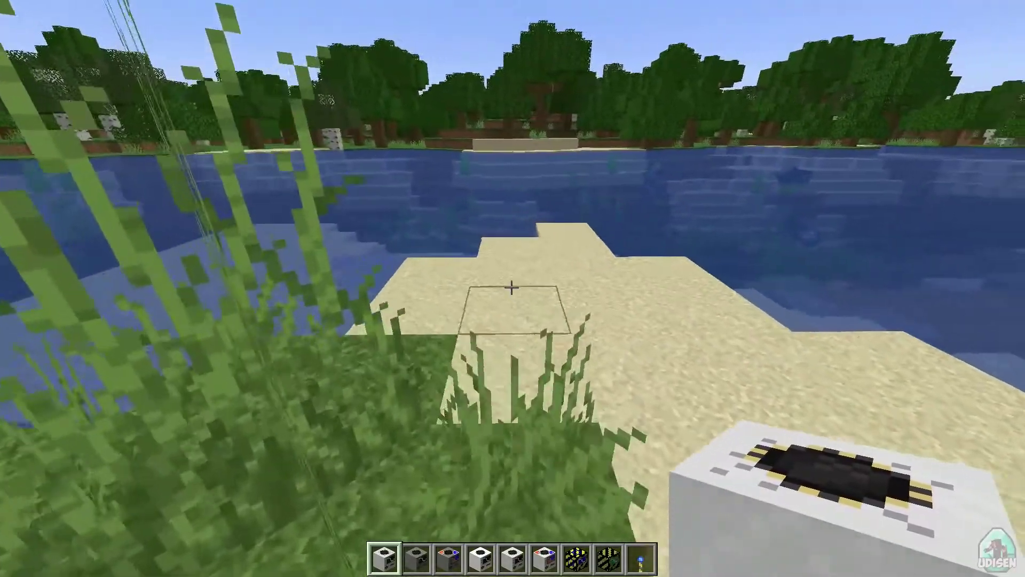
{"action": "key", "text": "w"}
{"action": "right_click", "coordinate": [511, 287]}
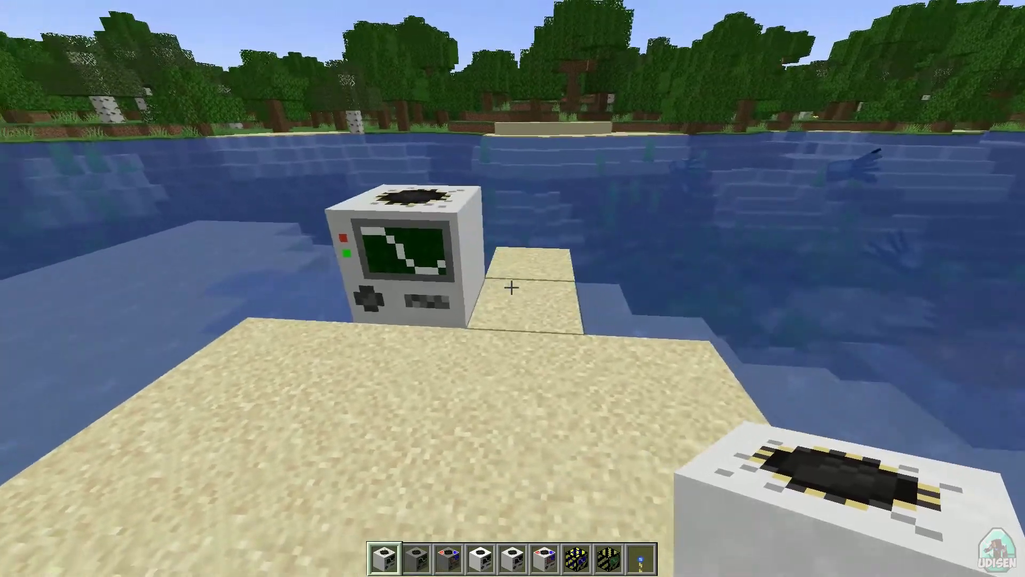
Step: Place the Enhanced Quarry and the Fluid Delete Type Quarry beside the Normal Quarry
{"action": "key", "text": "s"}
{"action": "key", "text": "2"}
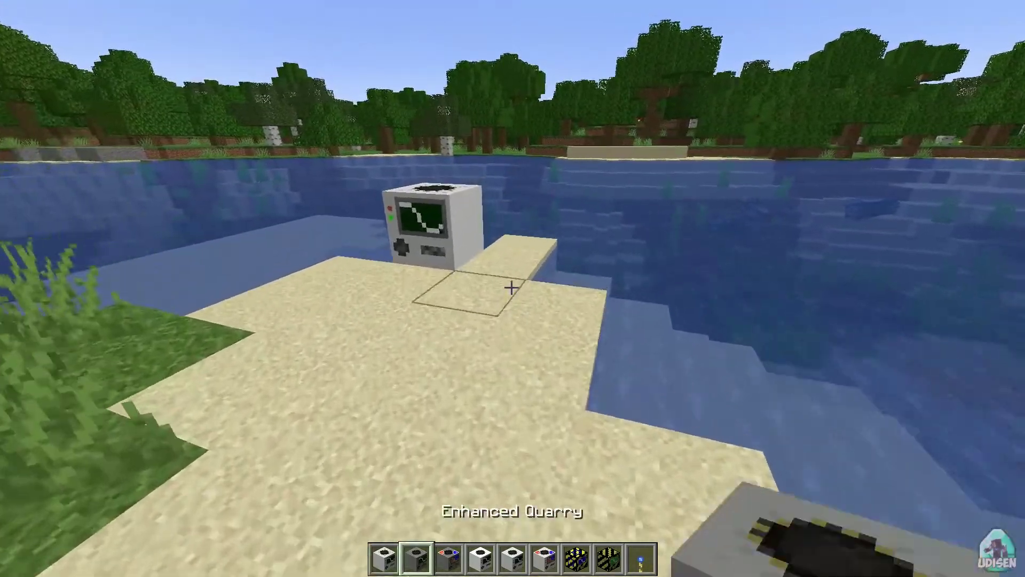
{"action": "key", "text": "w"}
{"action": "right_click", "coordinate": [511, 288]}
{"action": "key", "text": "3"}
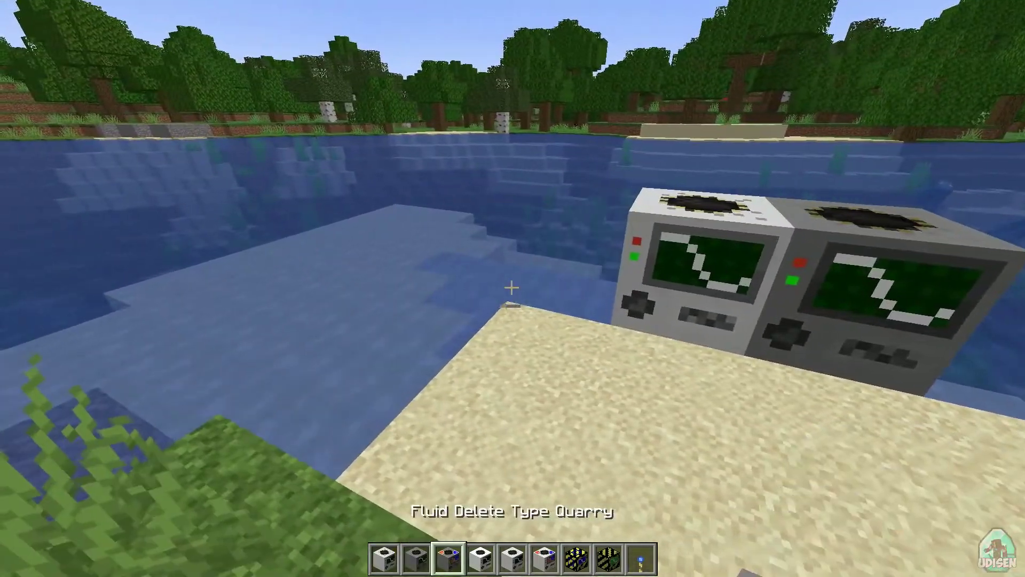
{"action": "right_click", "coordinate": [511, 287]}
Step: Move the six quarries from the hotbar into the player's inventory storage
{"action": "key", "text": "e"}
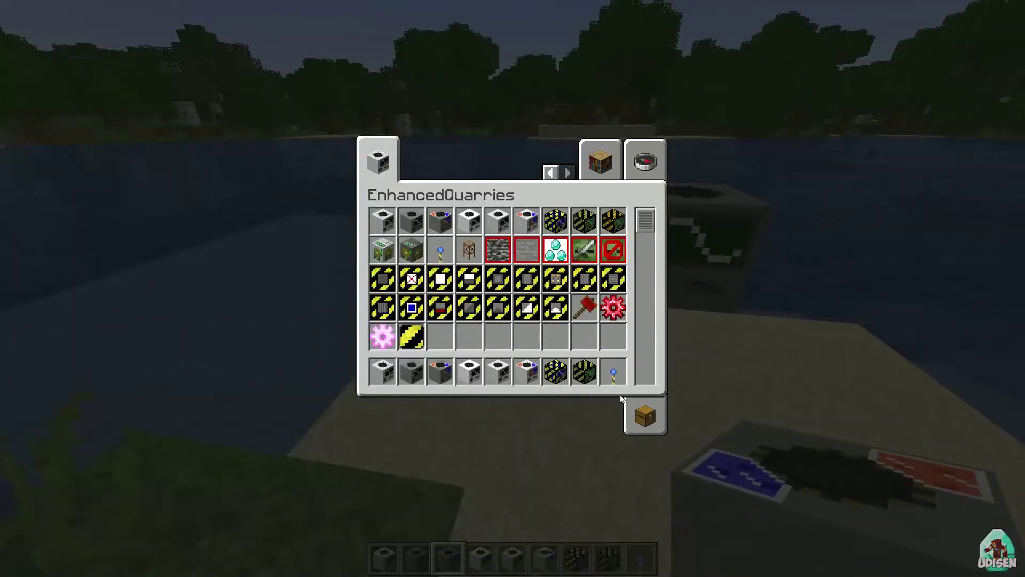
{"action": "left_click", "coordinate": [645, 416]}
{"action": "left_click", "coordinate": [555, 371], "text": "shift"}
{"action": "left_click", "coordinate": [526, 371], "text": "shift"}
{"action": "left_click", "coordinate": [497, 371], "text": "shift"}
{"action": "left_click", "coordinate": [439, 371], "text": "shift"}
{"action": "left_click", "coordinate": [411, 371], "text": "shift"}
{"action": "left_click", "coordinate": [374, 372], "text": "shift"}
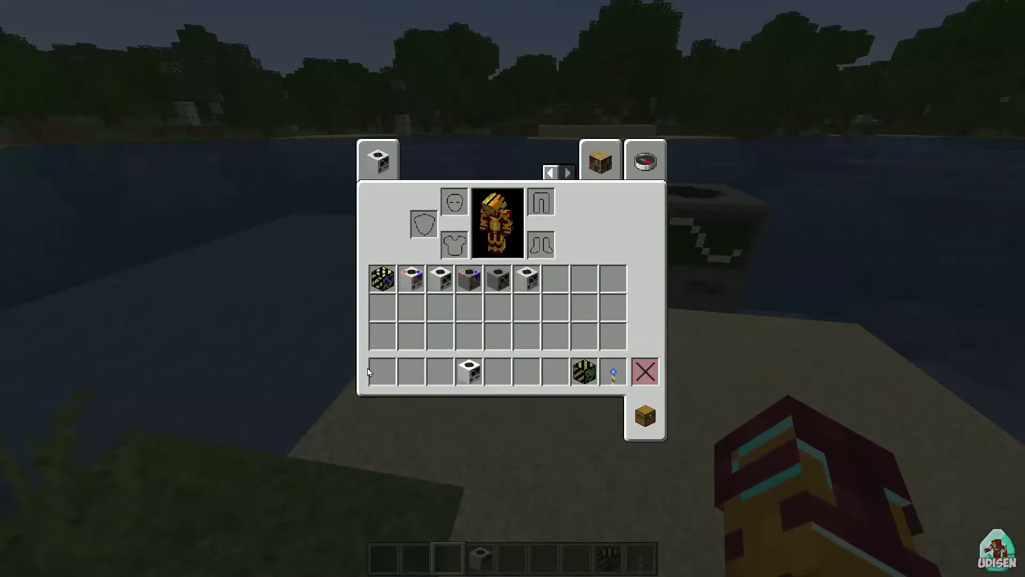
Step: Put the Frame and the Create Box Module from EnhancedQuarries into the hotbar
{"action": "left_click", "coordinate": [380, 160]}
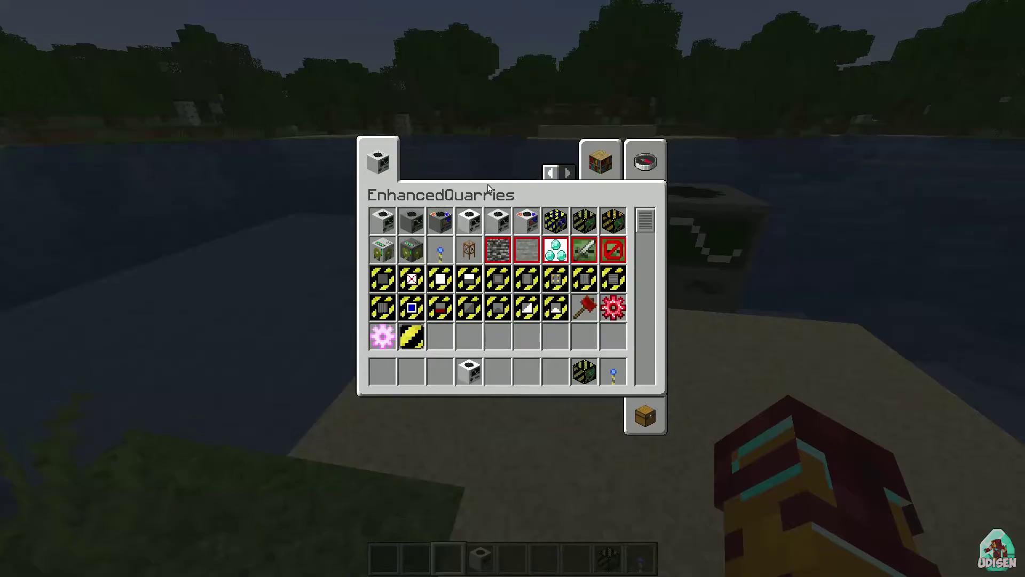
{"action": "left_click", "coordinate": [476, 255]}
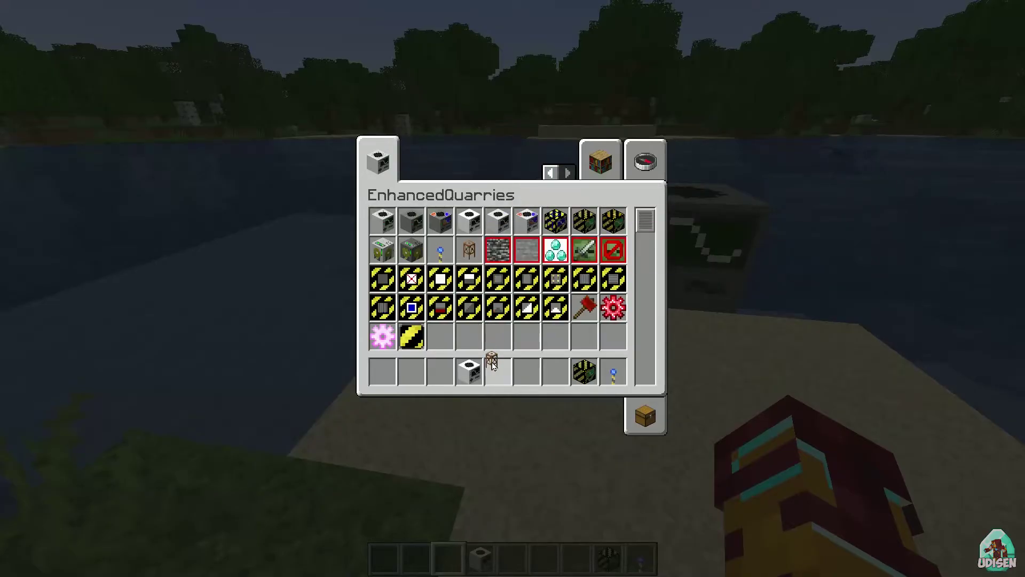
{"action": "left_click", "coordinate": [492, 363]}
{"action": "left_click", "coordinate": [486, 280]}
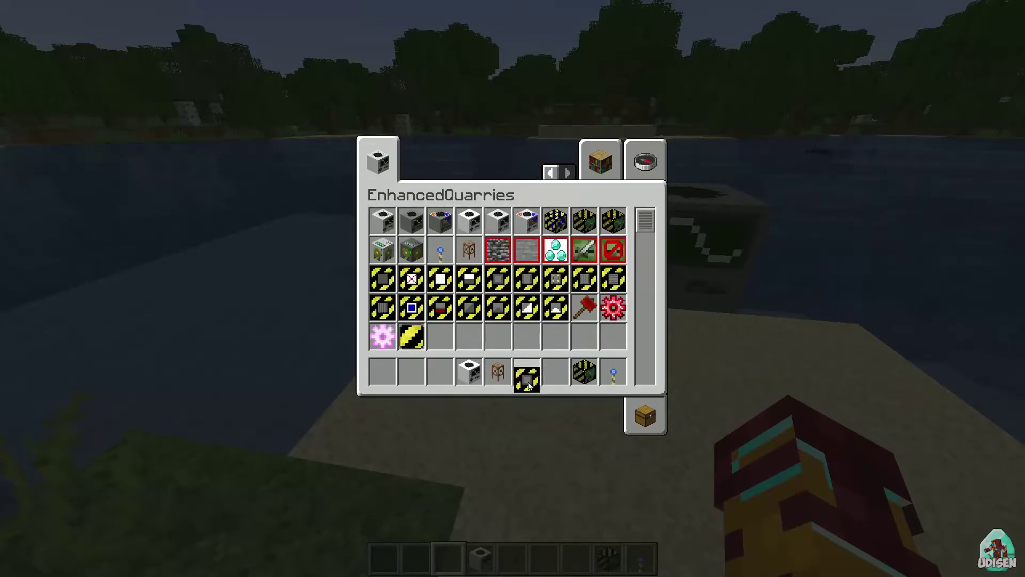
{"action": "left_click", "coordinate": [529, 385]}
{"action": "key", "text": "e"}
Step: Step back from the quarries and select the Enhanced Filler in the hotbar
{"action": "scroll", "coordinate": [513, 288], "scroll_direction": "down", "scroll_amount": 3}
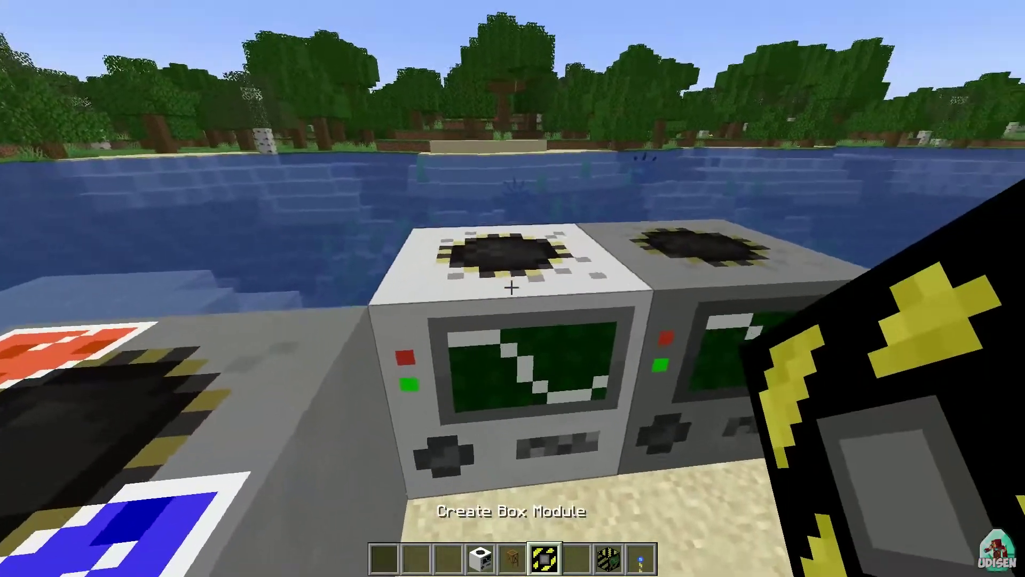
{"action": "key", "text": "s"}
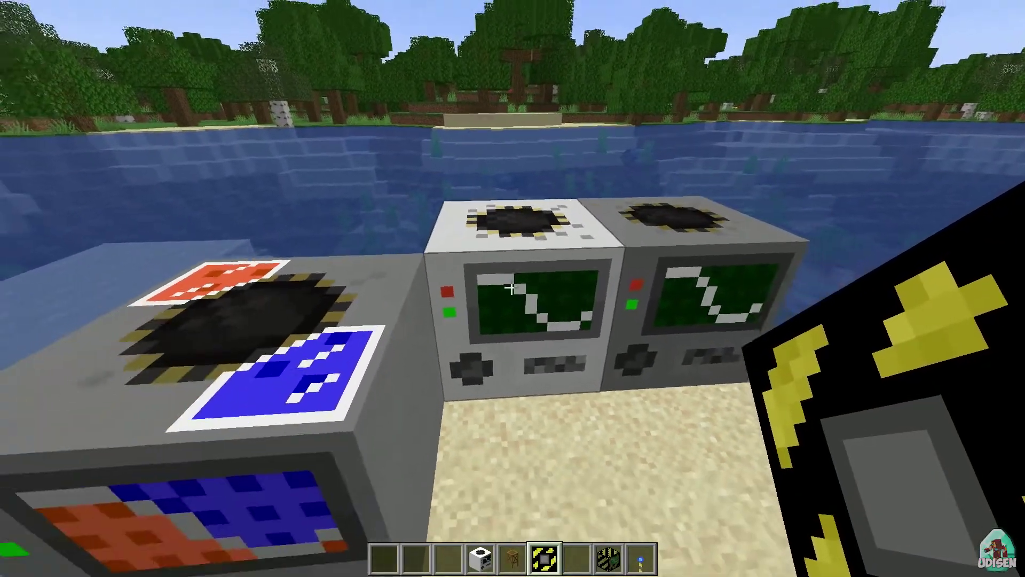
{"action": "scroll", "coordinate": [512, 288], "scroll_direction": "down", "scroll_amount": 1}
{"action": "key", "text": "e"}
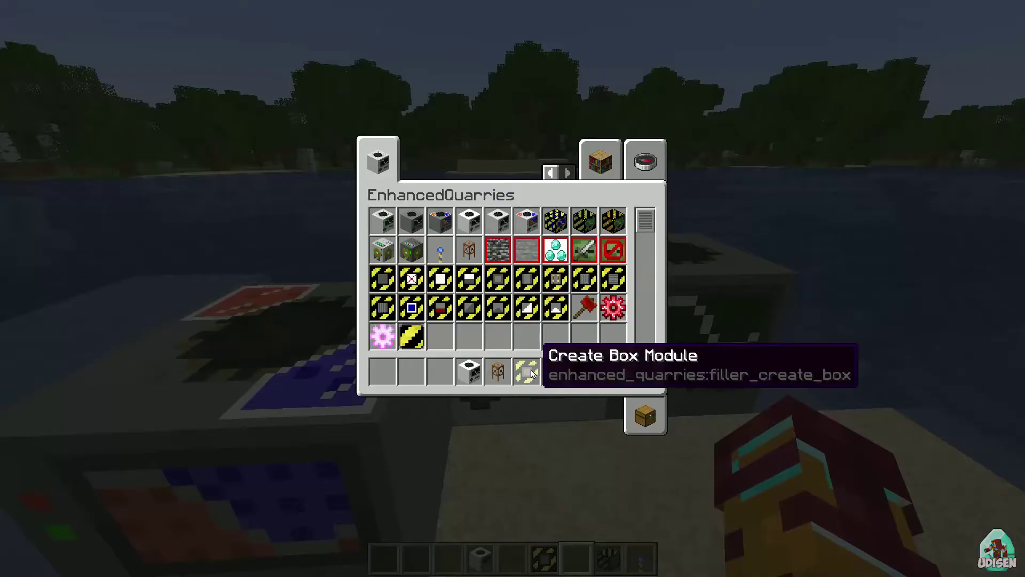
{"action": "key", "text": "e"}
{"action": "scroll", "coordinate": [512, 288], "scroll_direction": "down", "scroll_amount": 1}
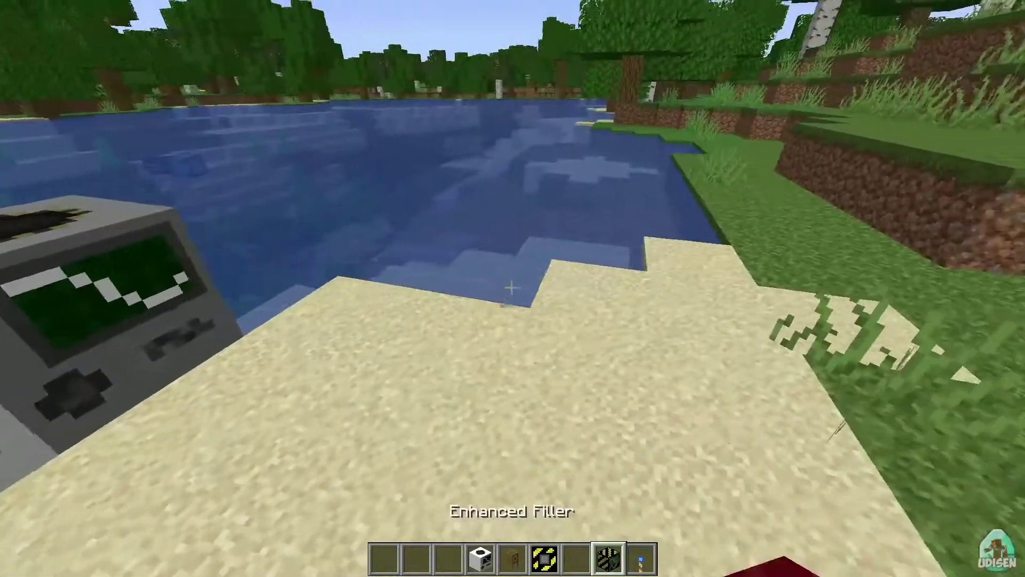
Step: Place the Enhanced Filler on the sand and put the Create Box Module in its centre slot
{"action": "right_click", "coordinate": [513, 289]}
{"action": "scroll", "coordinate": [512, 288], "scroll_direction": "up", "scroll_amount": 1}
{"action": "right_click", "coordinate": [513, 288]}
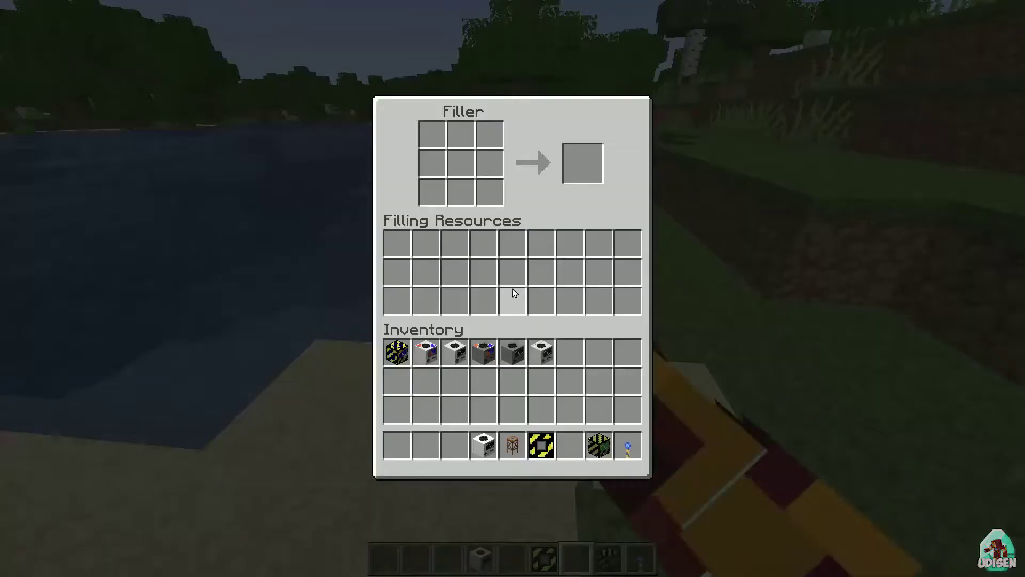
{"action": "left_click", "coordinate": [541, 446]}
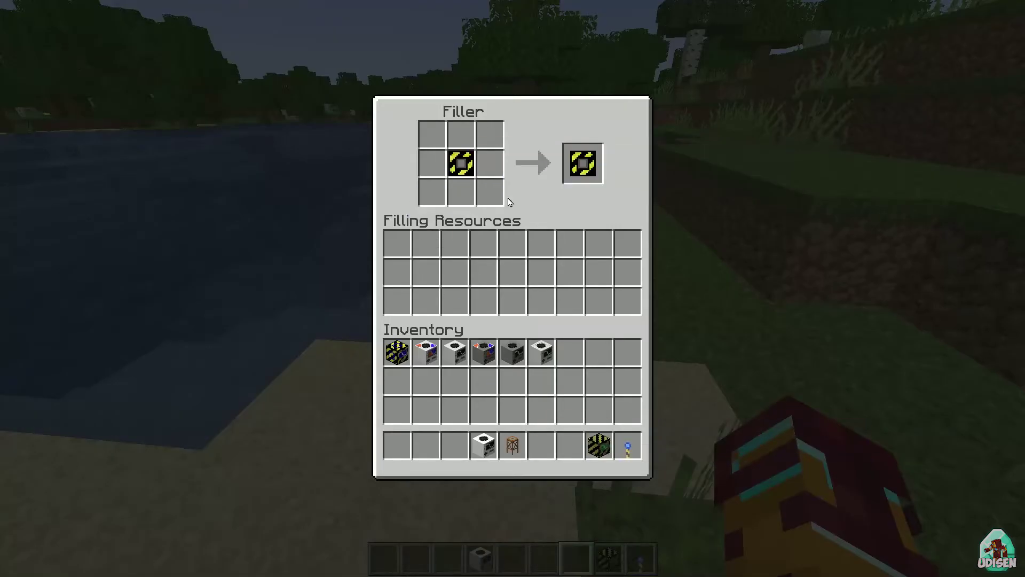
{"action": "left_click", "coordinate": [574, 156]}
{"action": "left_click", "coordinate": [463, 163]}
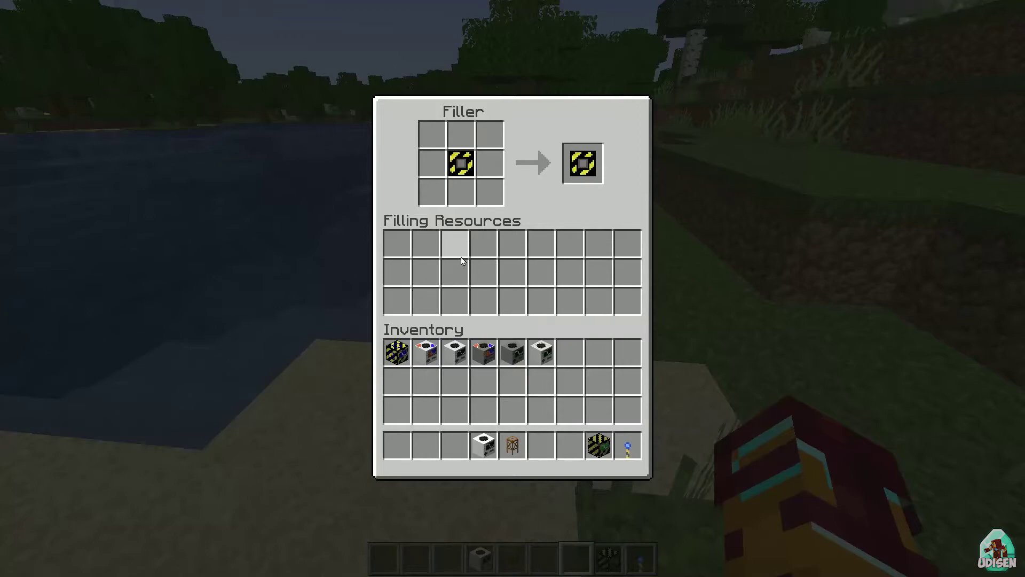
{"action": "key", "text": "Escape"}
Step: Add two stacks of Andesite from the Search Items tab to the hotbar
{"action": "key", "text": "e"}
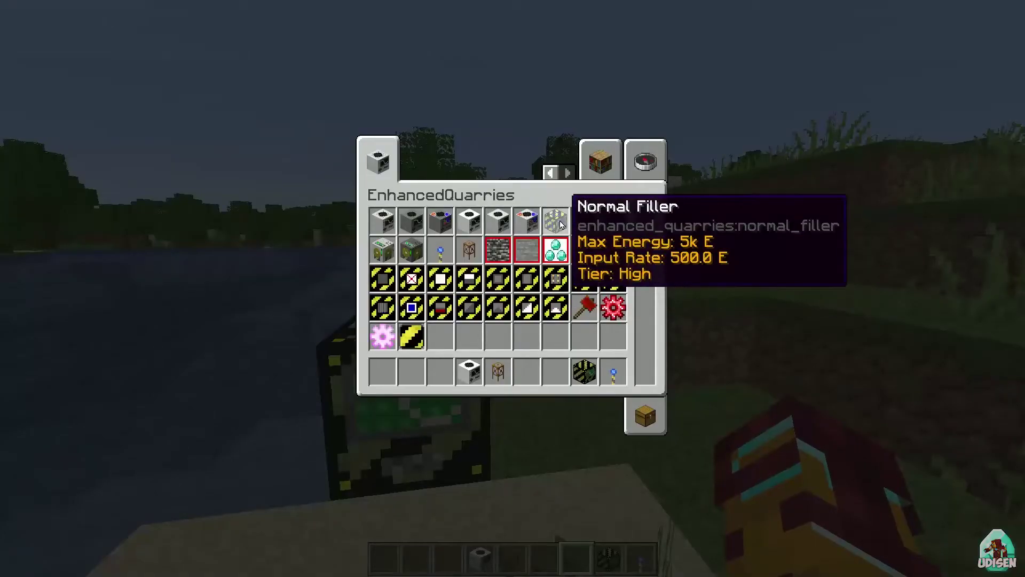
{"action": "left_click", "coordinate": [645, 162]}
{"action": "left_click", "coordinate": [527, 219]}
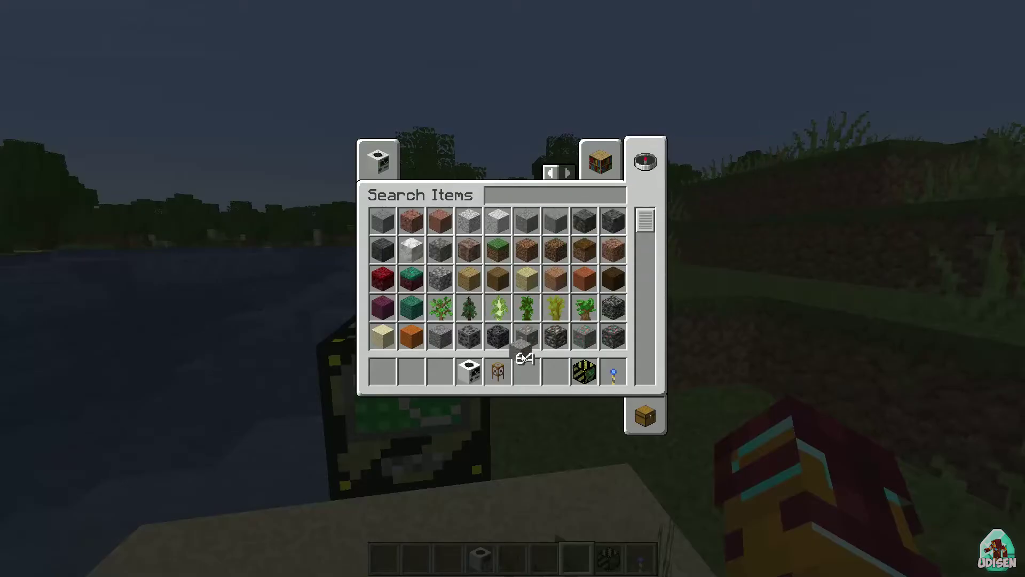
{"action": "left_click", "coordinate": [527, 372]}
{"action": "left_click", "coordinate": [527, 220]}
{"action": "left_click", "coordinate": [554, 371]}
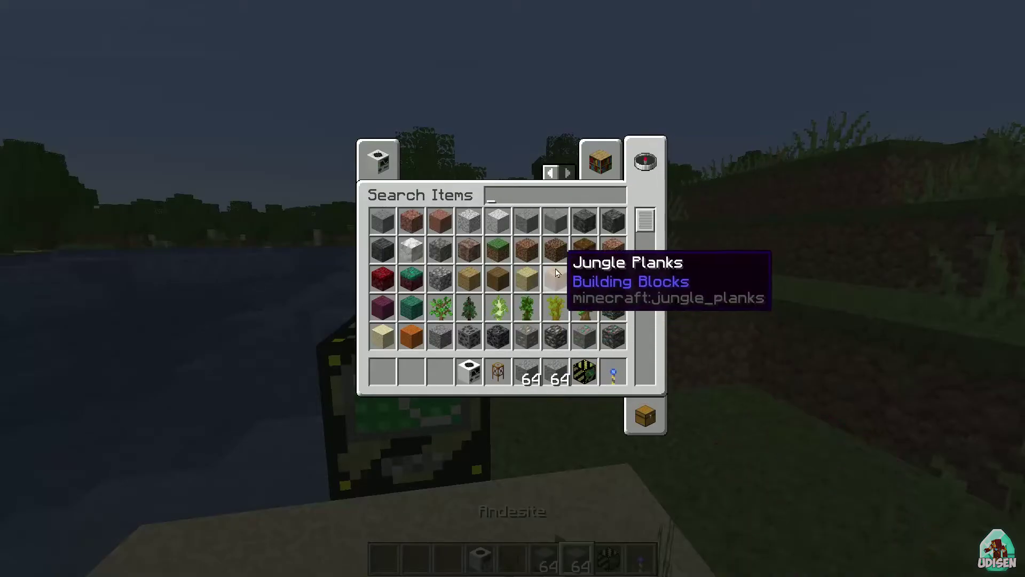
Step: Search the item list for 'red' and add a Redstone Torch to the hotbar
{"action": "type", "text": "red"}
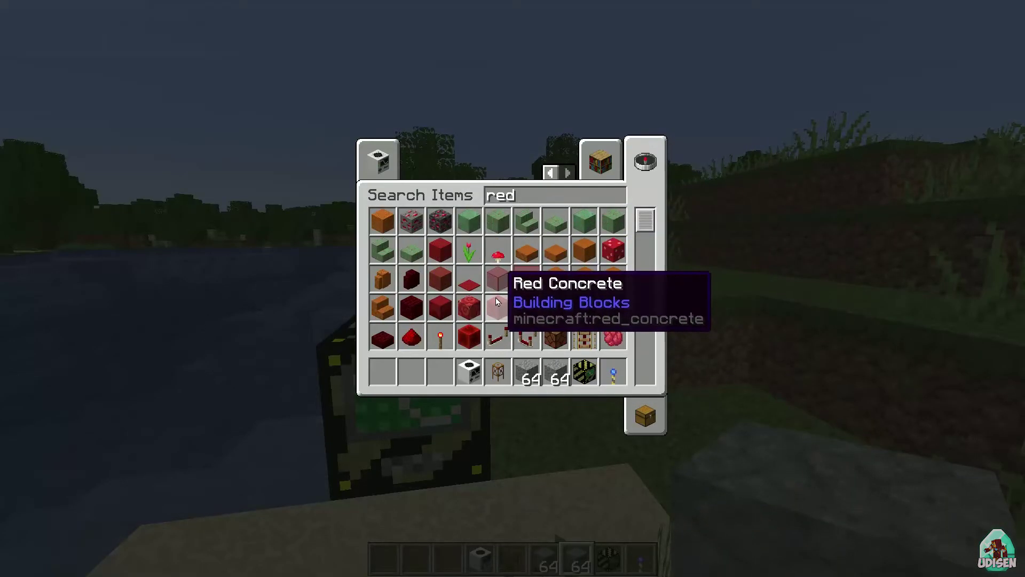
{"action": "left_click", "coordinate": [440, 337]}
{"action": "left_click", "coordinate": [439, 372]}
{"action": "scroll", "coordinate": [592, 251], "scroll_direction": "down", "scroll_amount": 1}
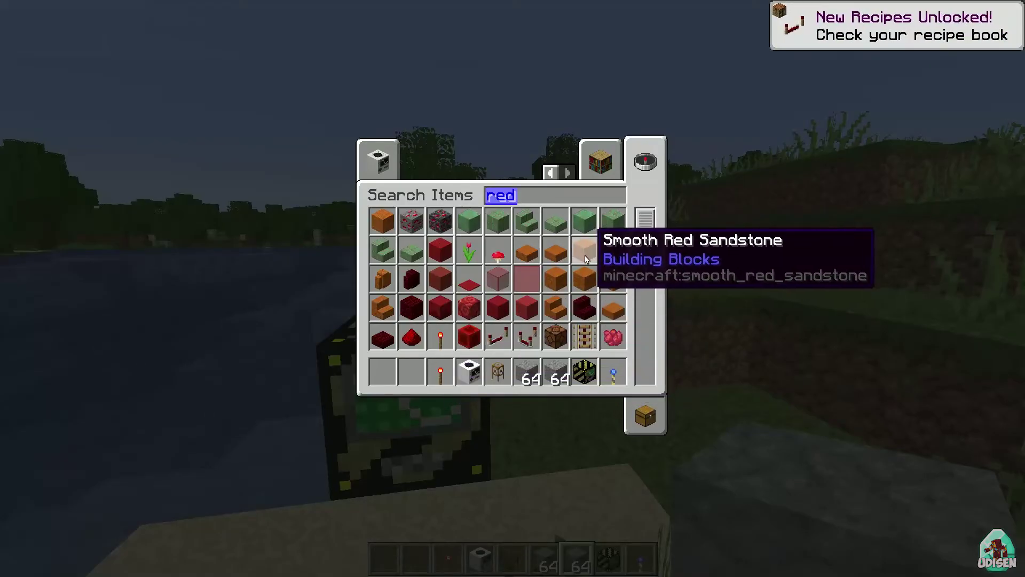